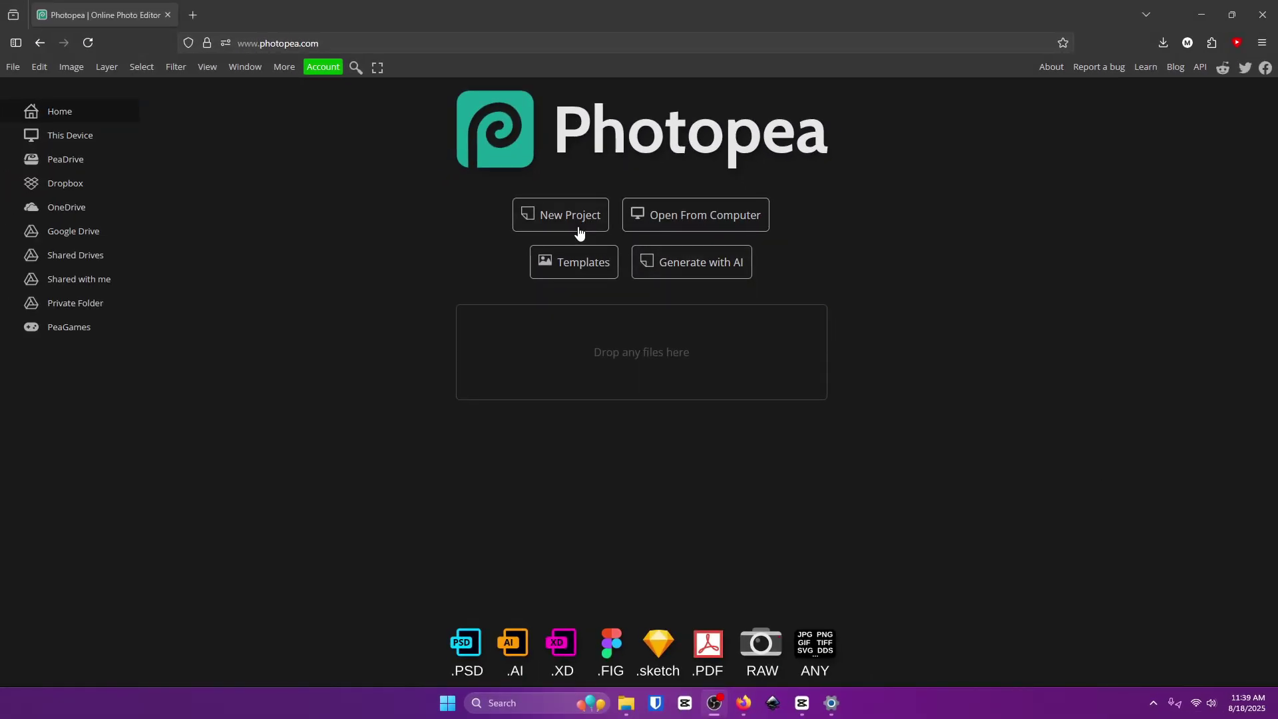
Step: Set the new project to 1400 × 2100 px and name it 'Movie Poster'
left_click(579, 232)
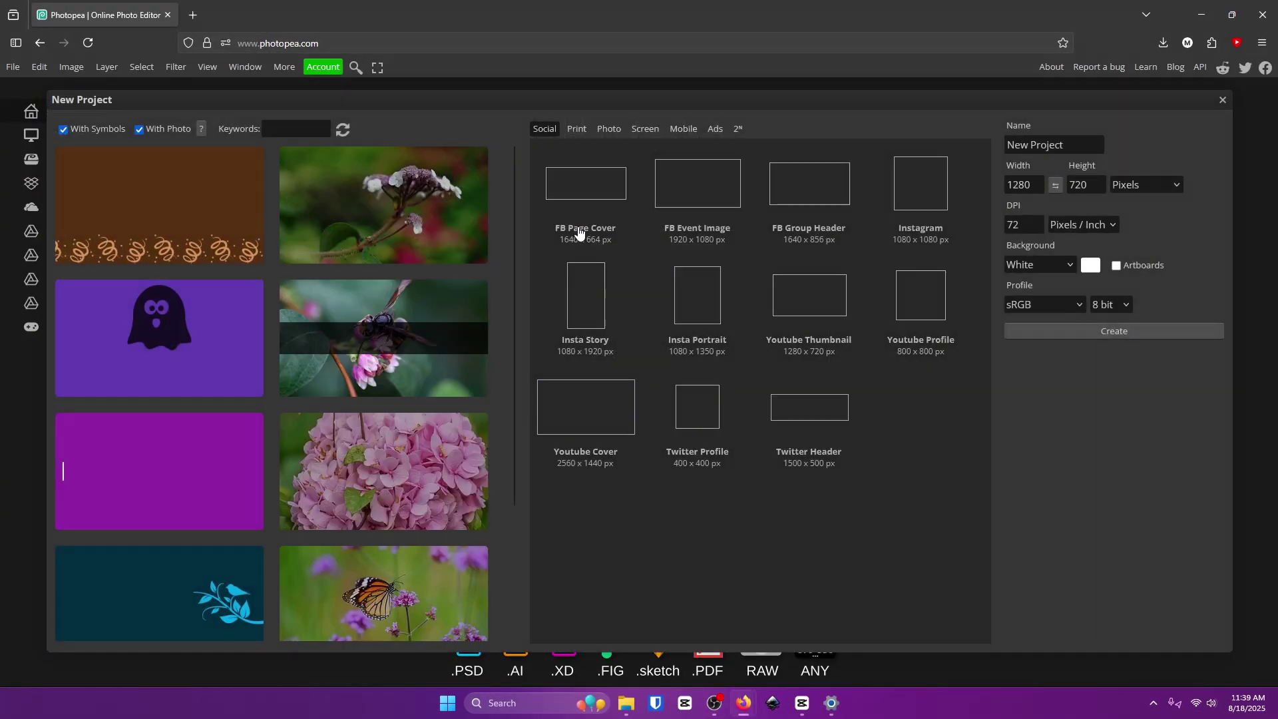
double_click(1019, 184)
type("1400")
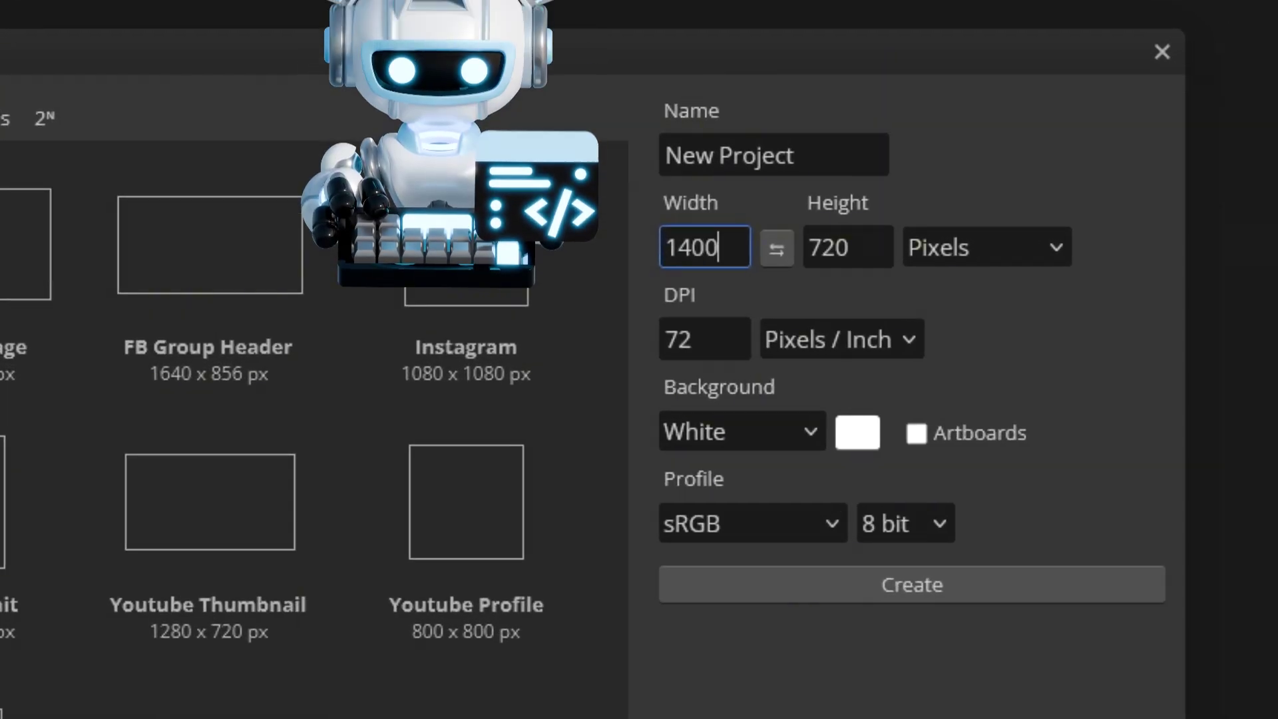
double_click(849, 248)
type("2100")
triple_click(772, 155)
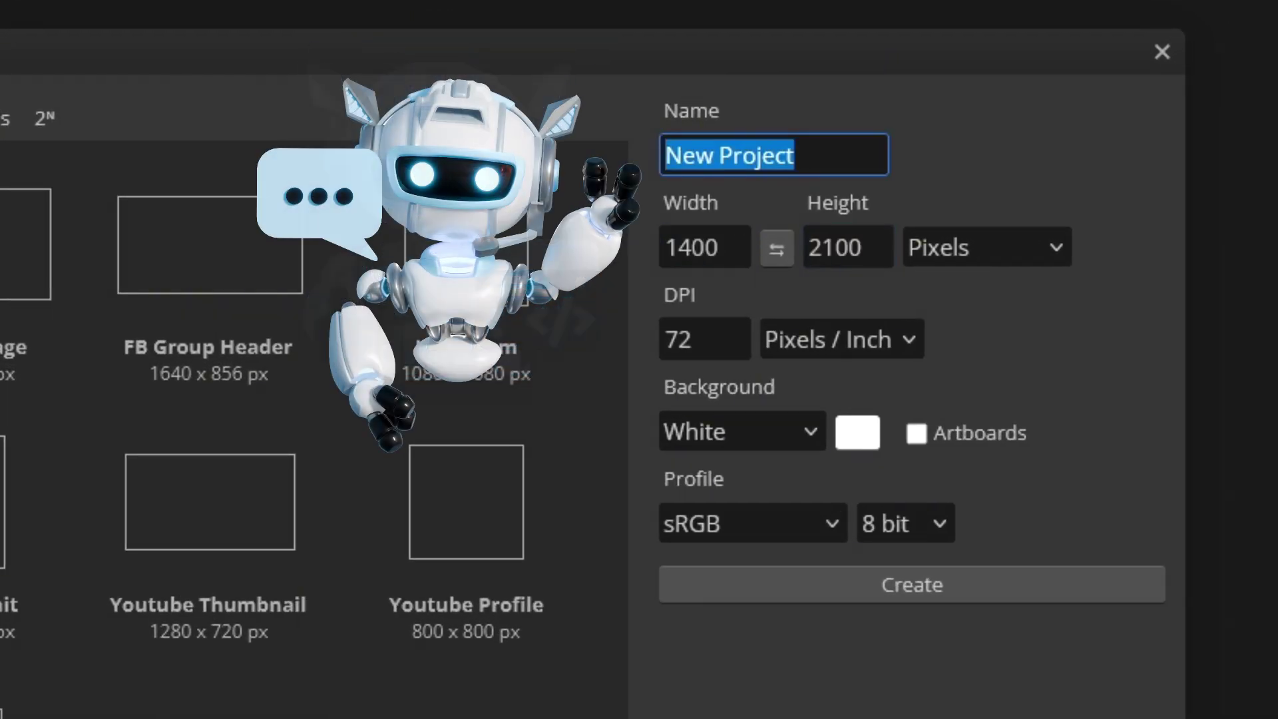
type("Movie Poster")
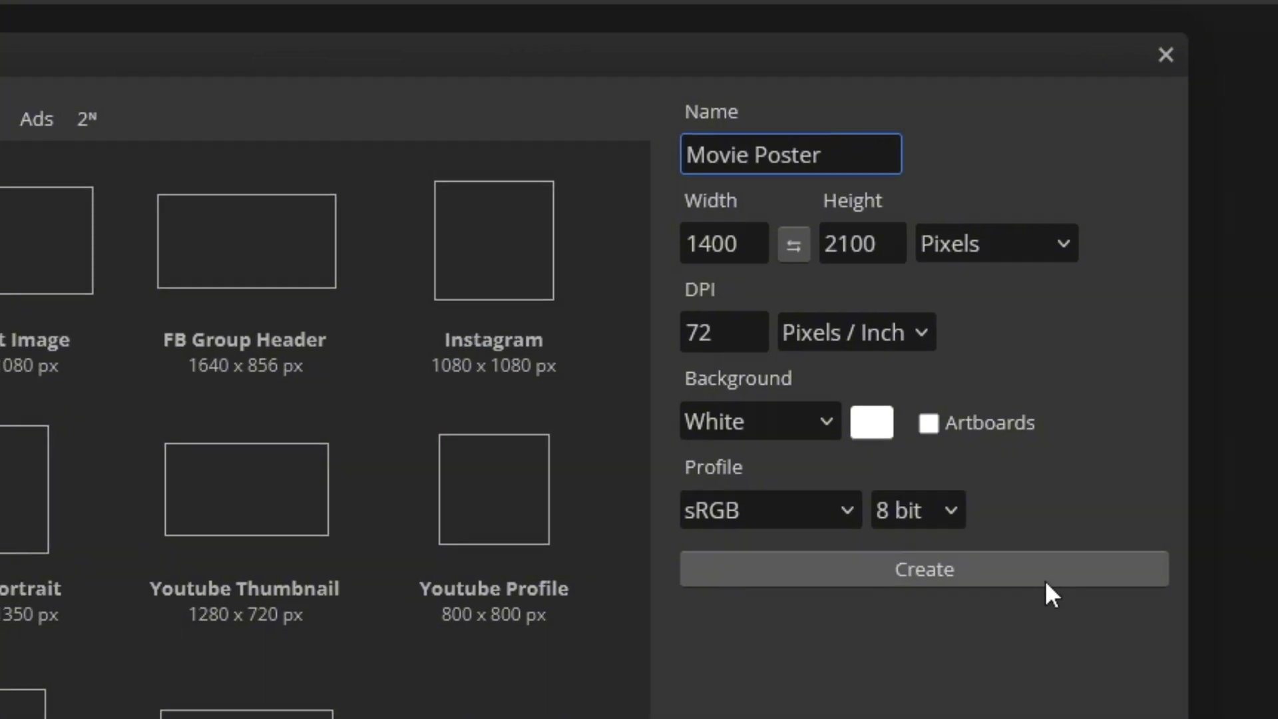
Step: Create the blank poster document, then copy the teal John Wick poster image from Google Images
left_click(1041, 594)
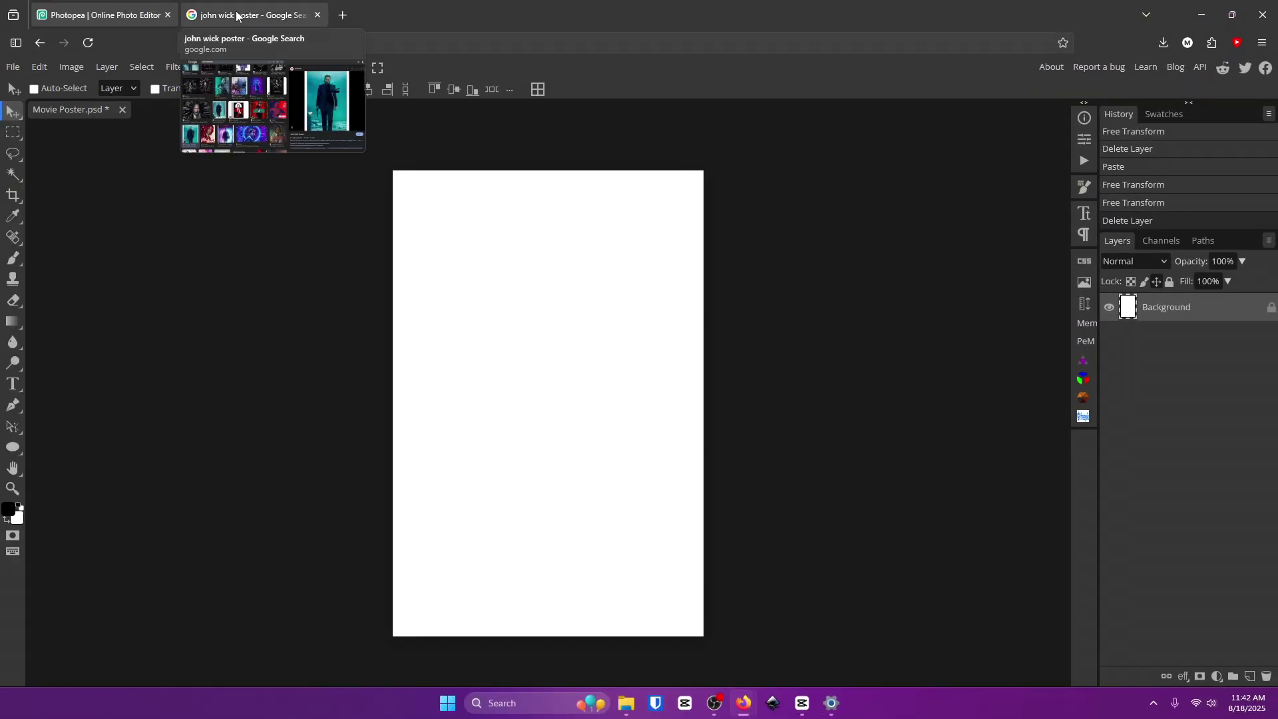
left_click(237, 16)
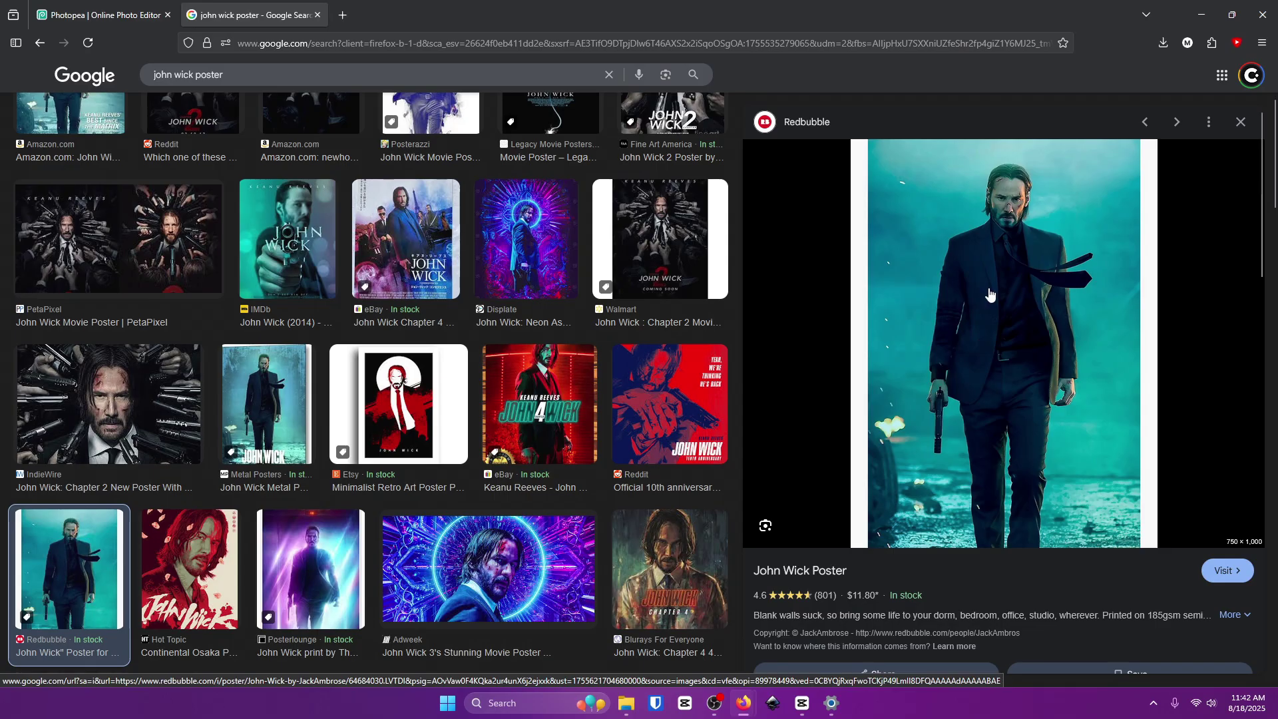
right_click(990, 295)
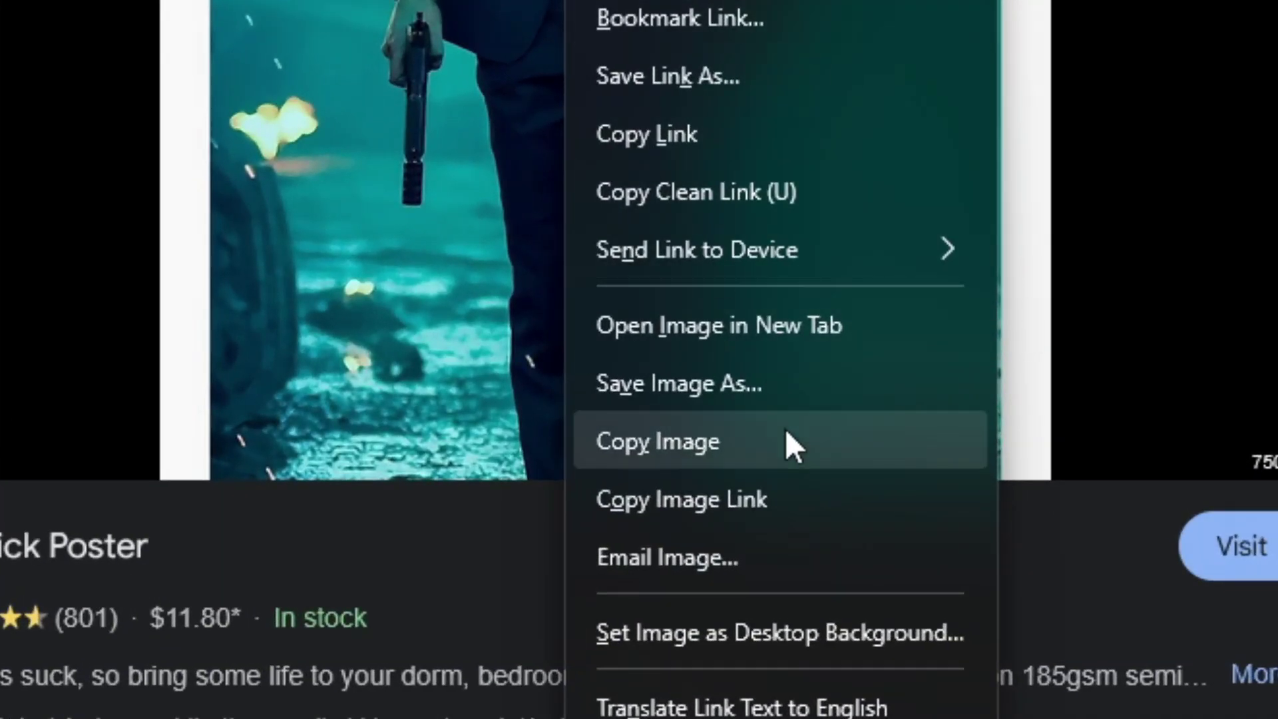
left_click(788, 432)
Step: Paste the John Wick photo into the poster and scale it to cover the whole canvas
left_click(82, 15)
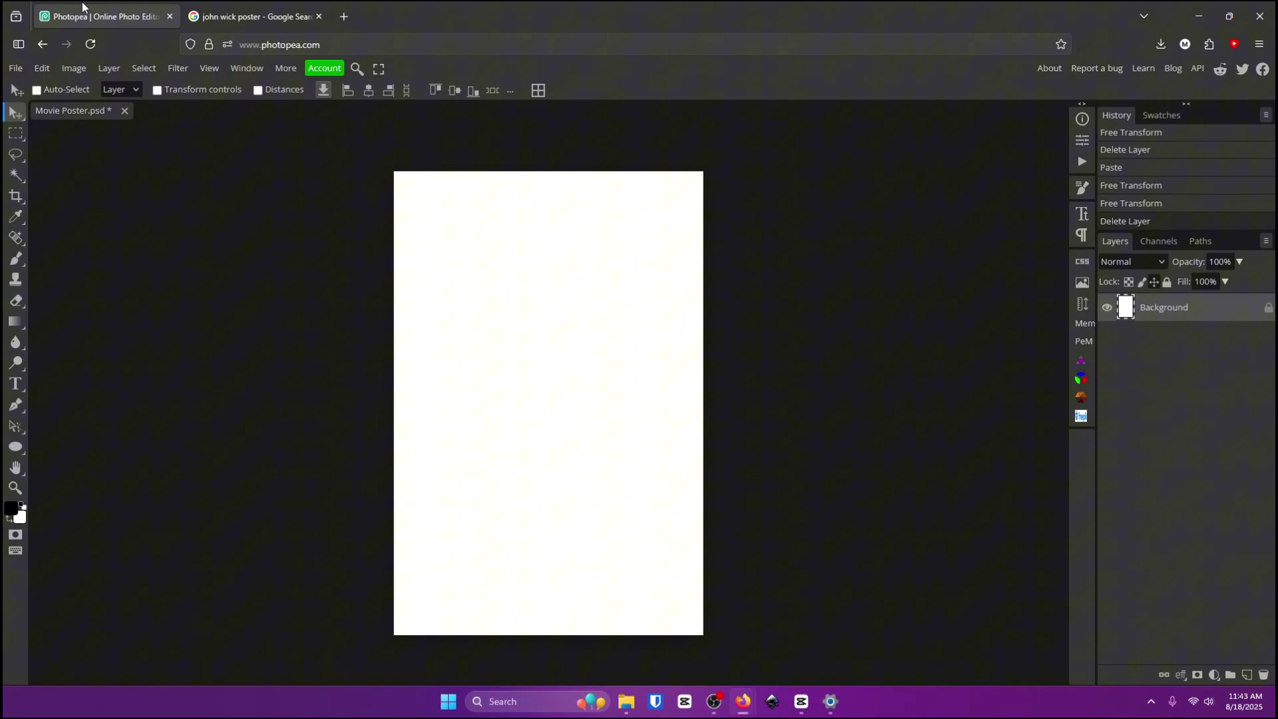
left_click(529, 335)
key("ctrl+v")
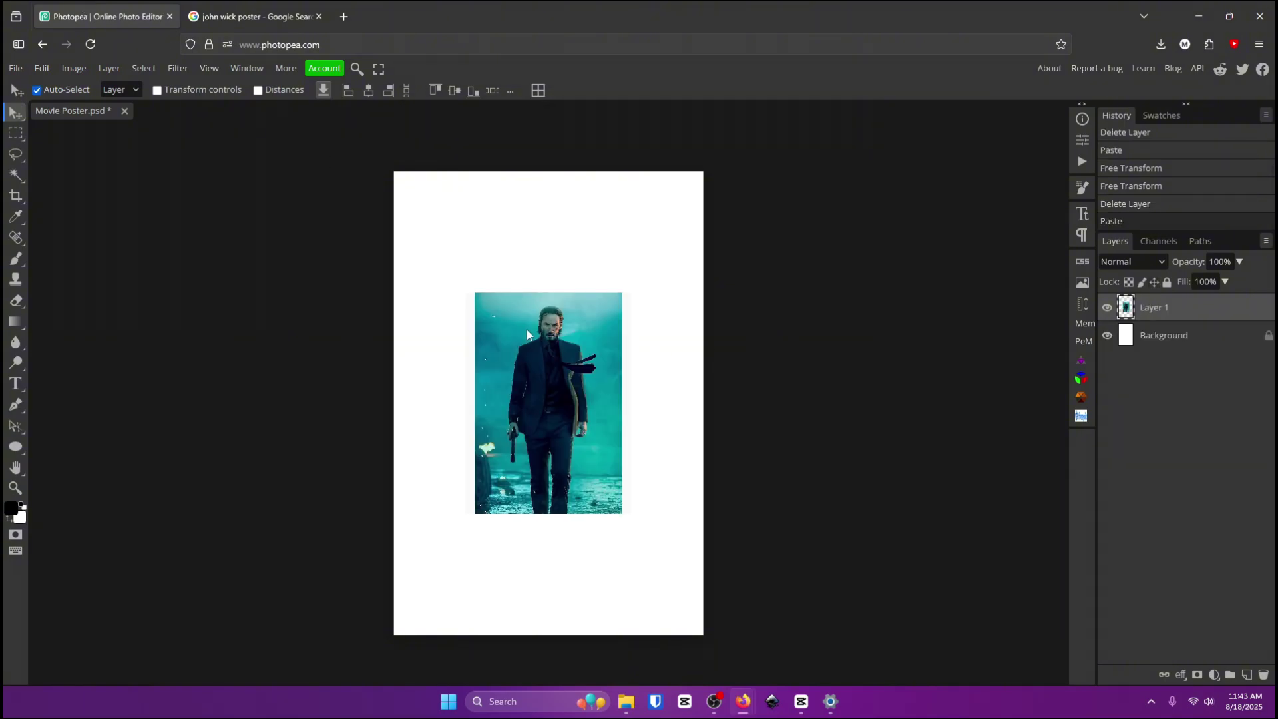
key("ctrl+t")
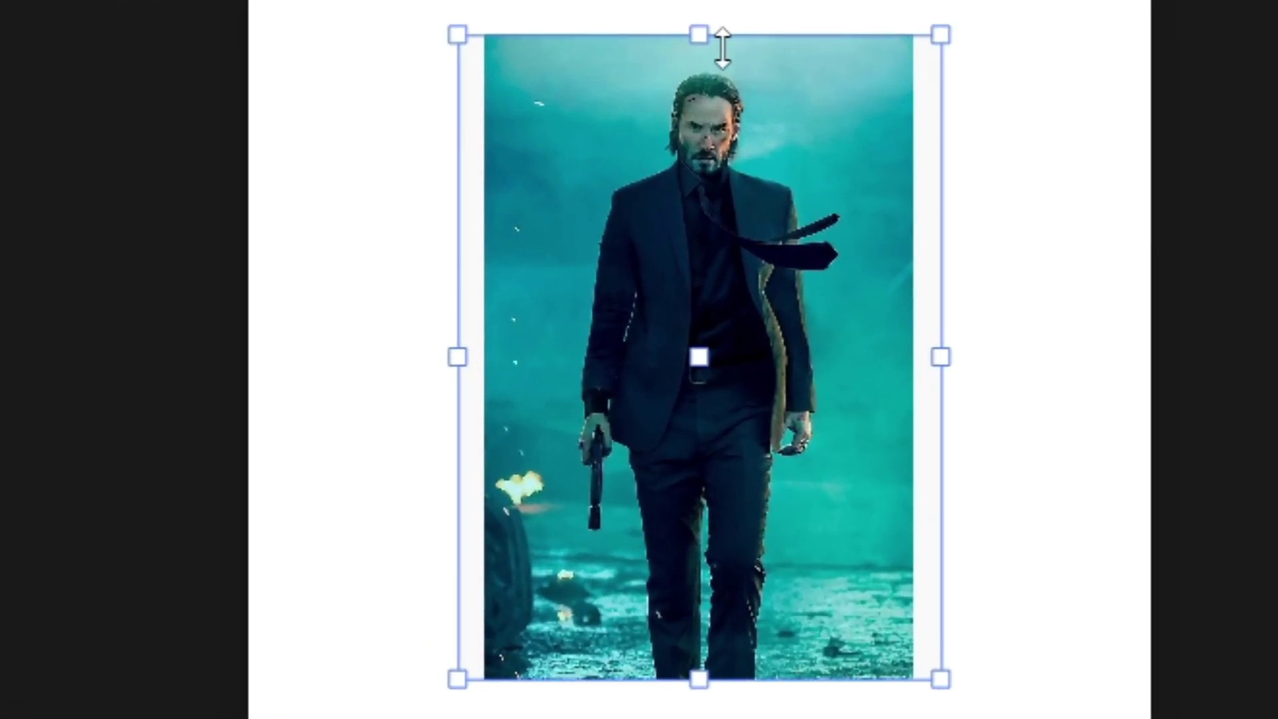
left_click_drag(699, 36, 628, 53)
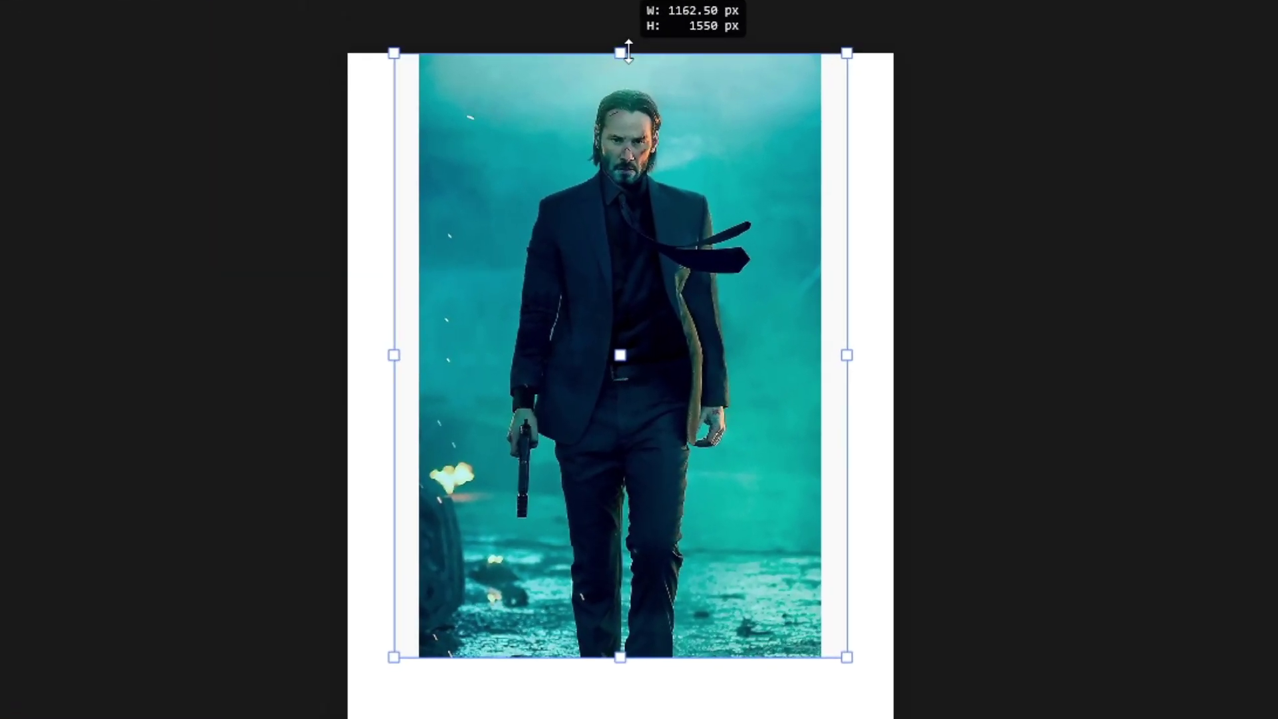
left_click_drag(617, 662, 622, 653)
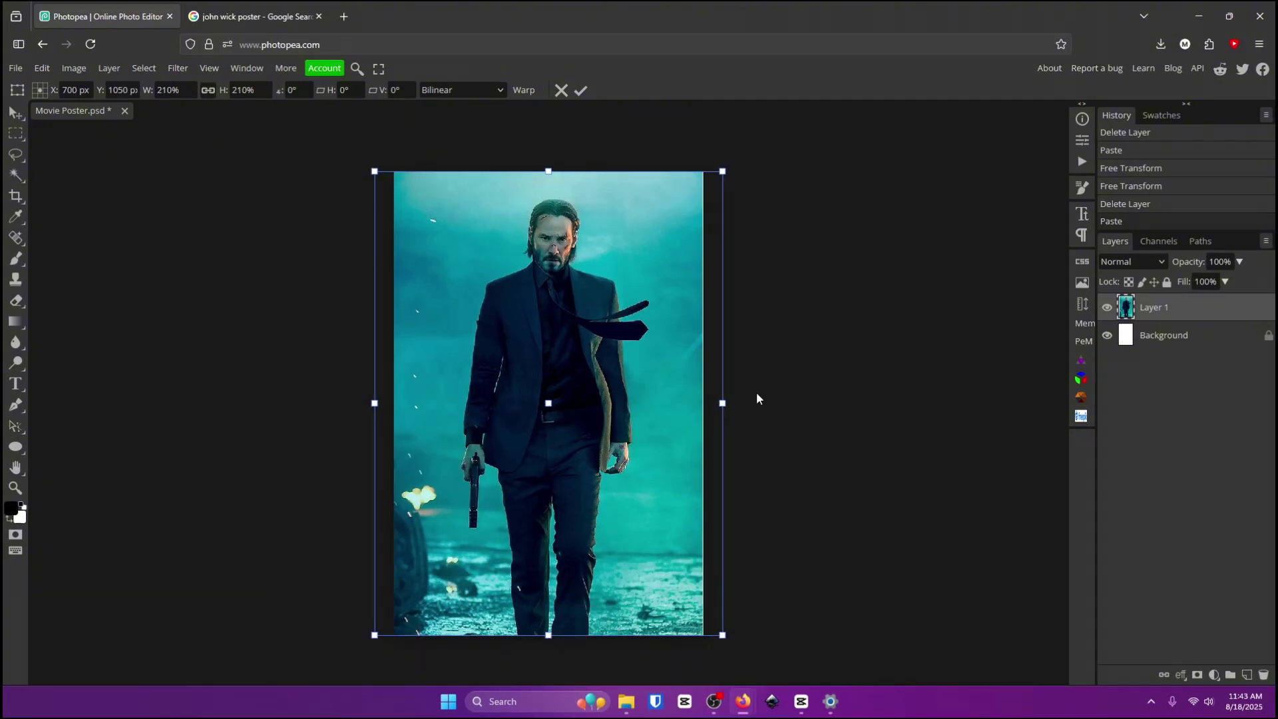
left_click_drag(758, 397, 710, 402)
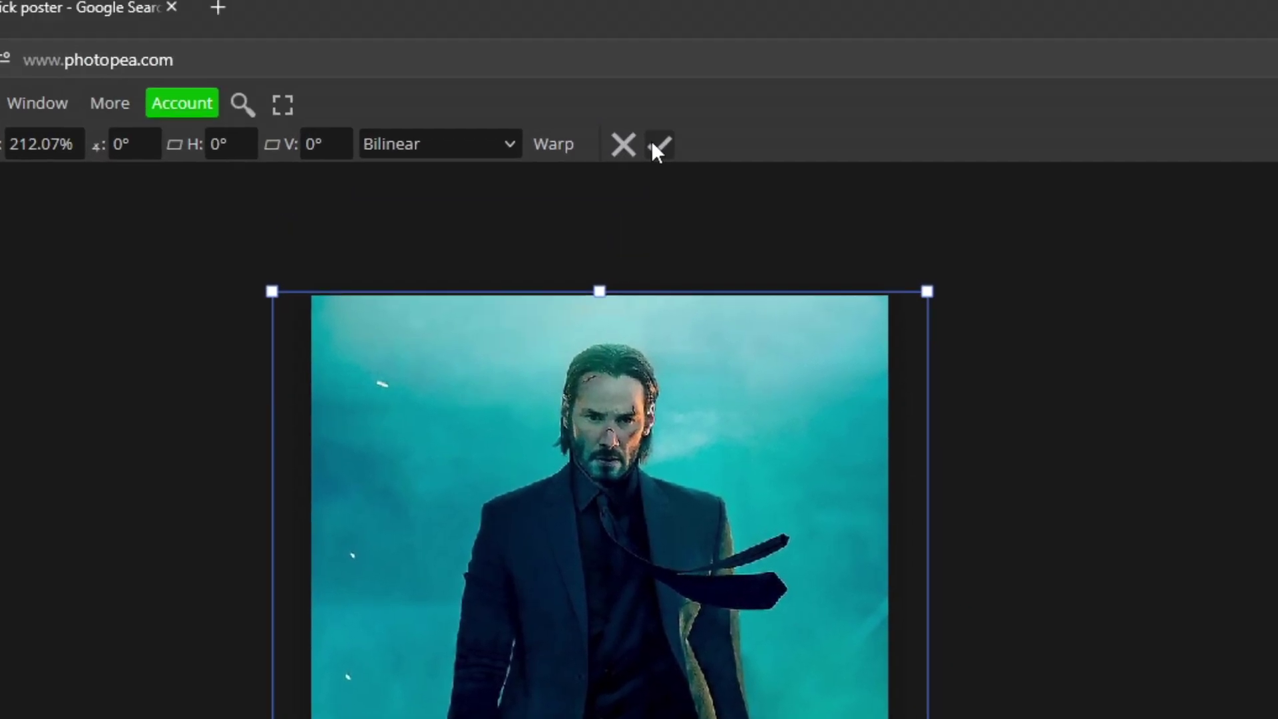
left_click(657, 142)
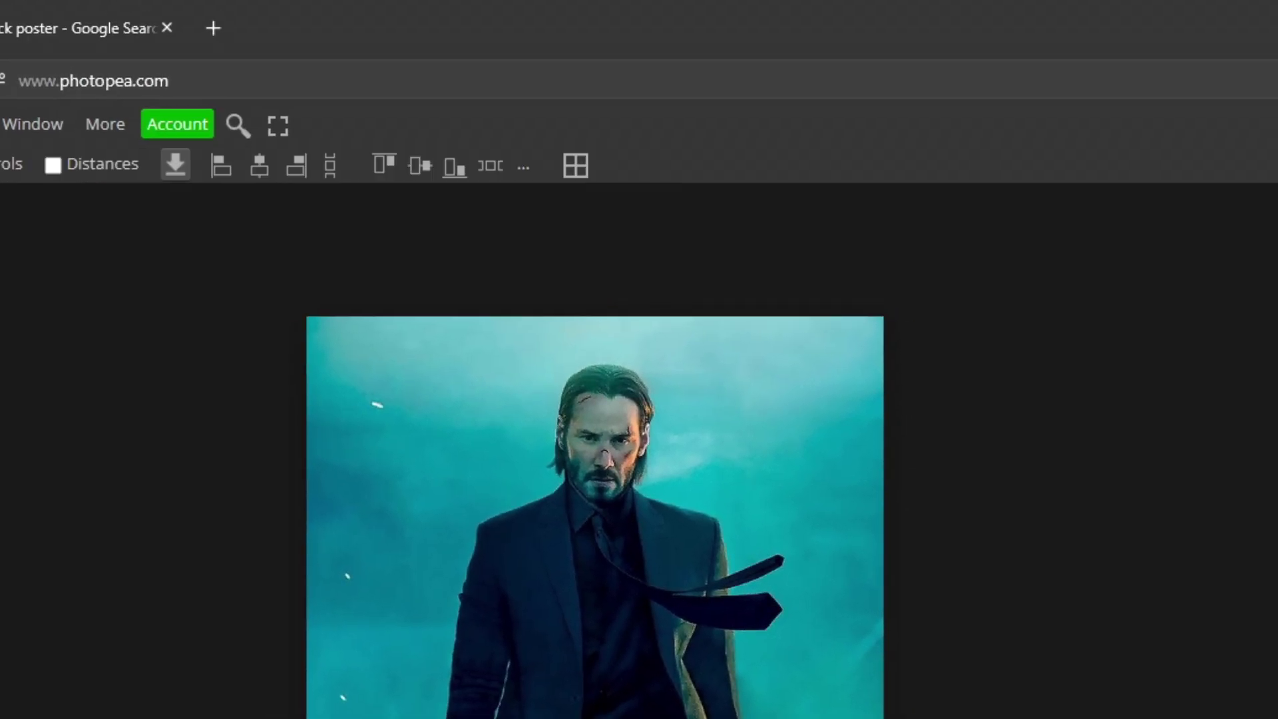
Step: Delete the white Background layer, duplicate the photo layer and name the copy 'Top'
key("Delete")
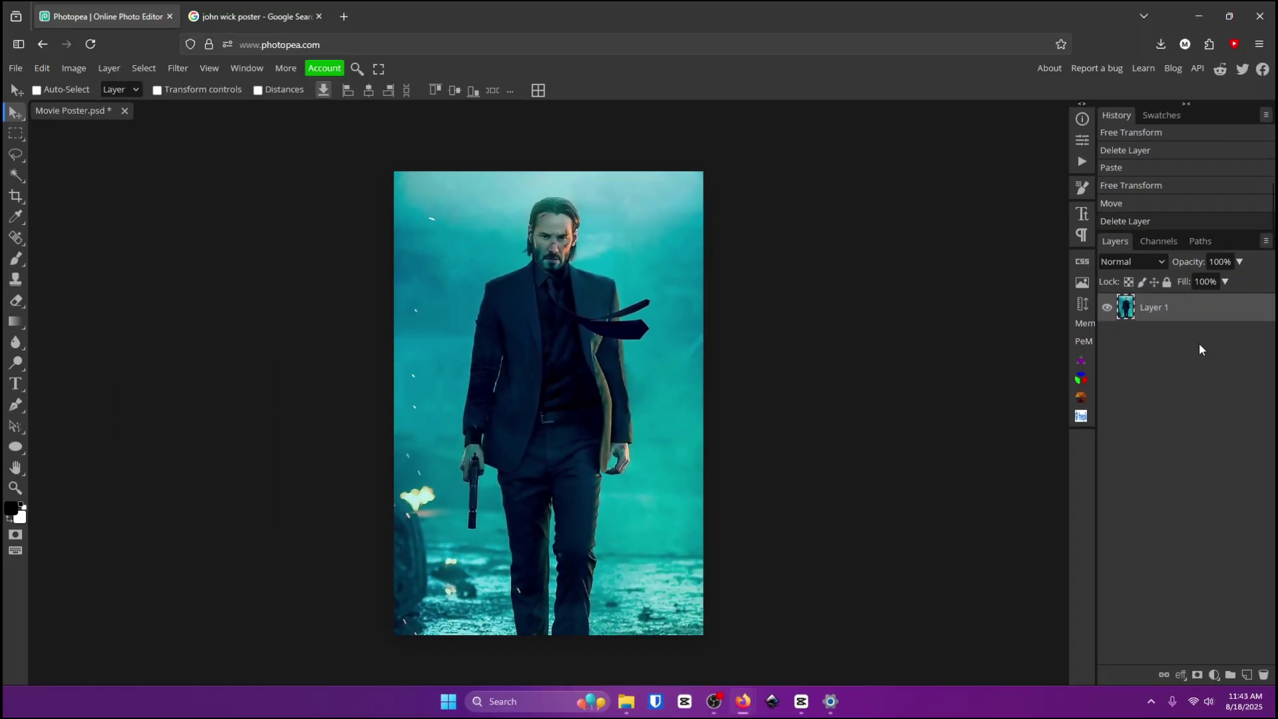
key("ctrl+j")
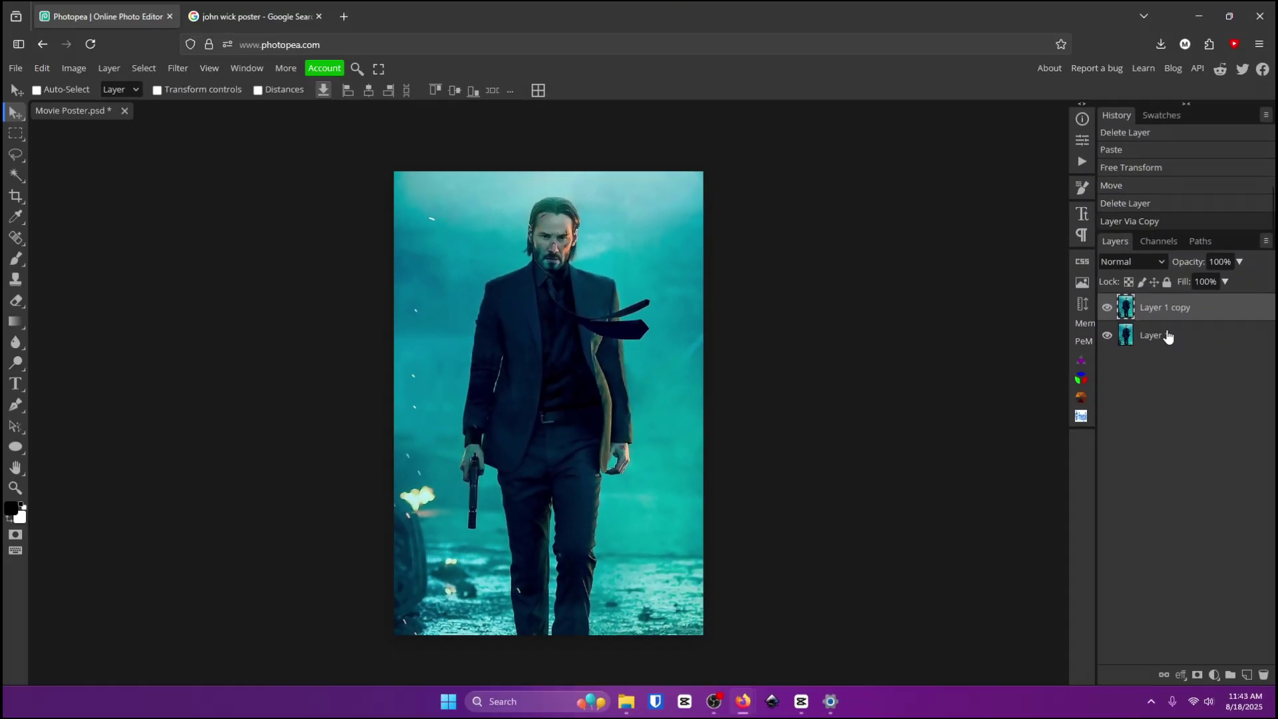
left_click(1106, 307)
left_click(1106, 335)
left_click(1106, 307)
double_click(1161, 307)
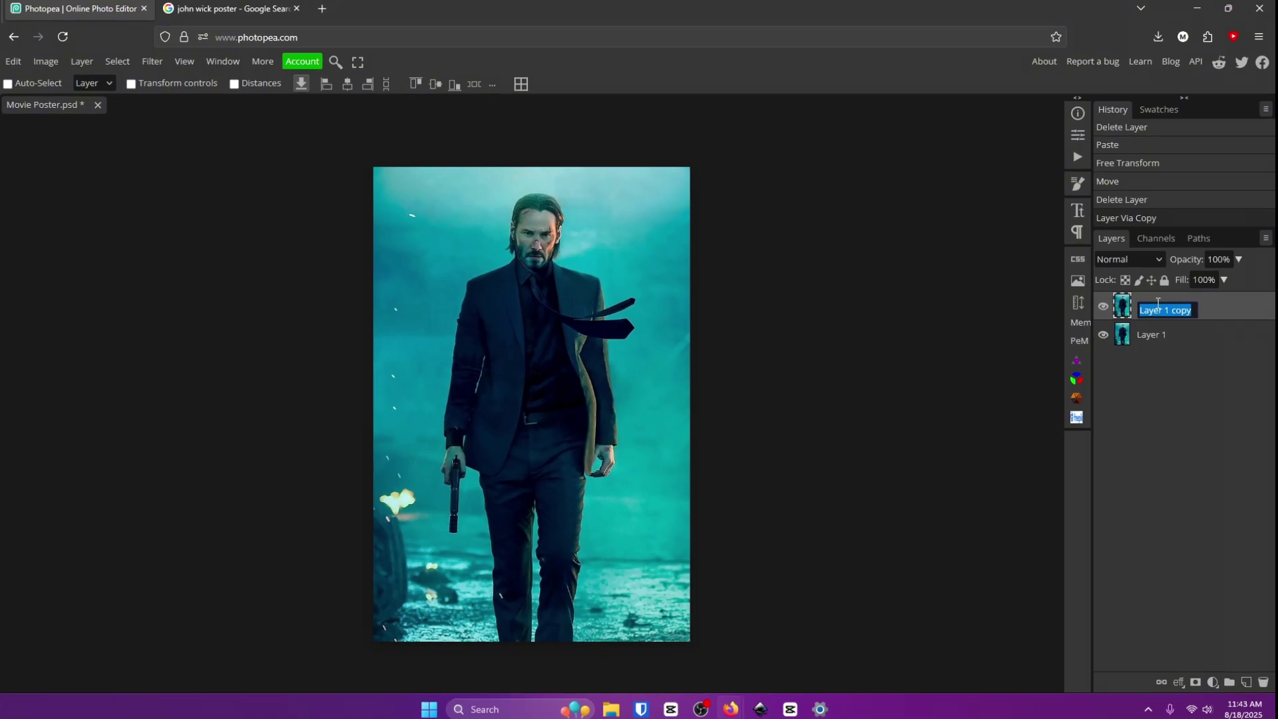
type("Top")
key("Return")
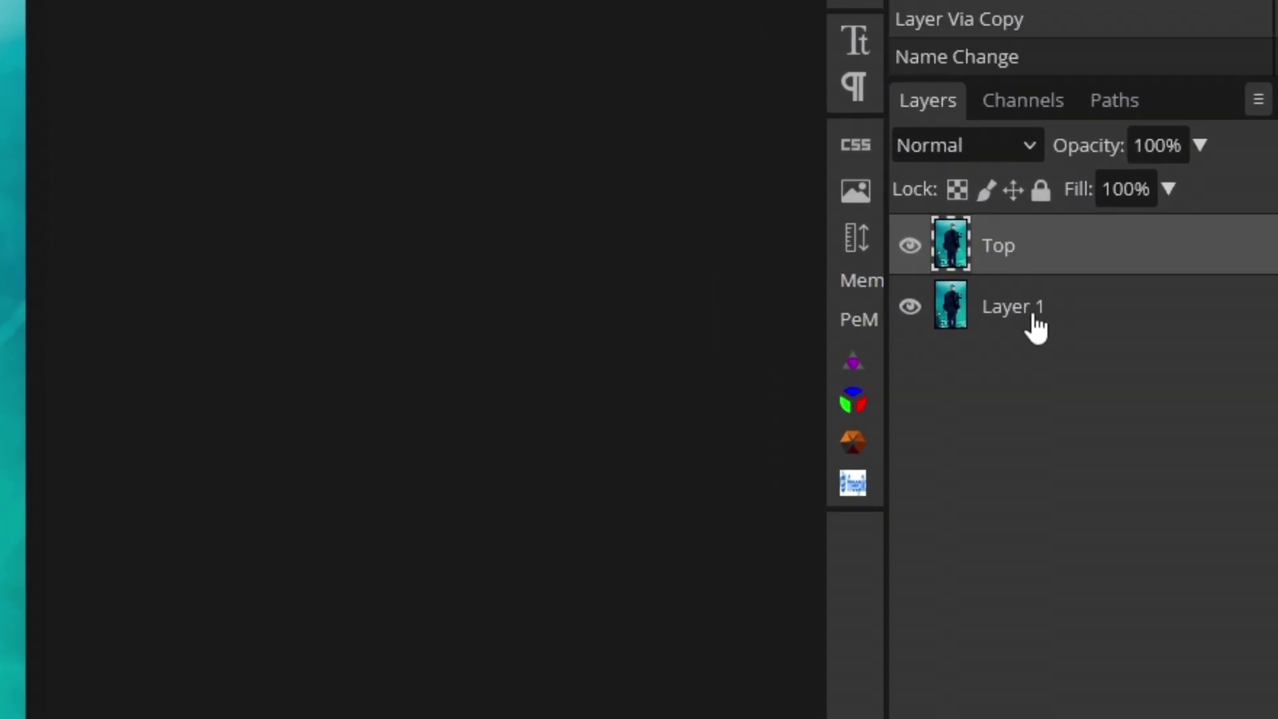
Step: Rename the original photo layer 'Bottom'
double_click(1025, 308)
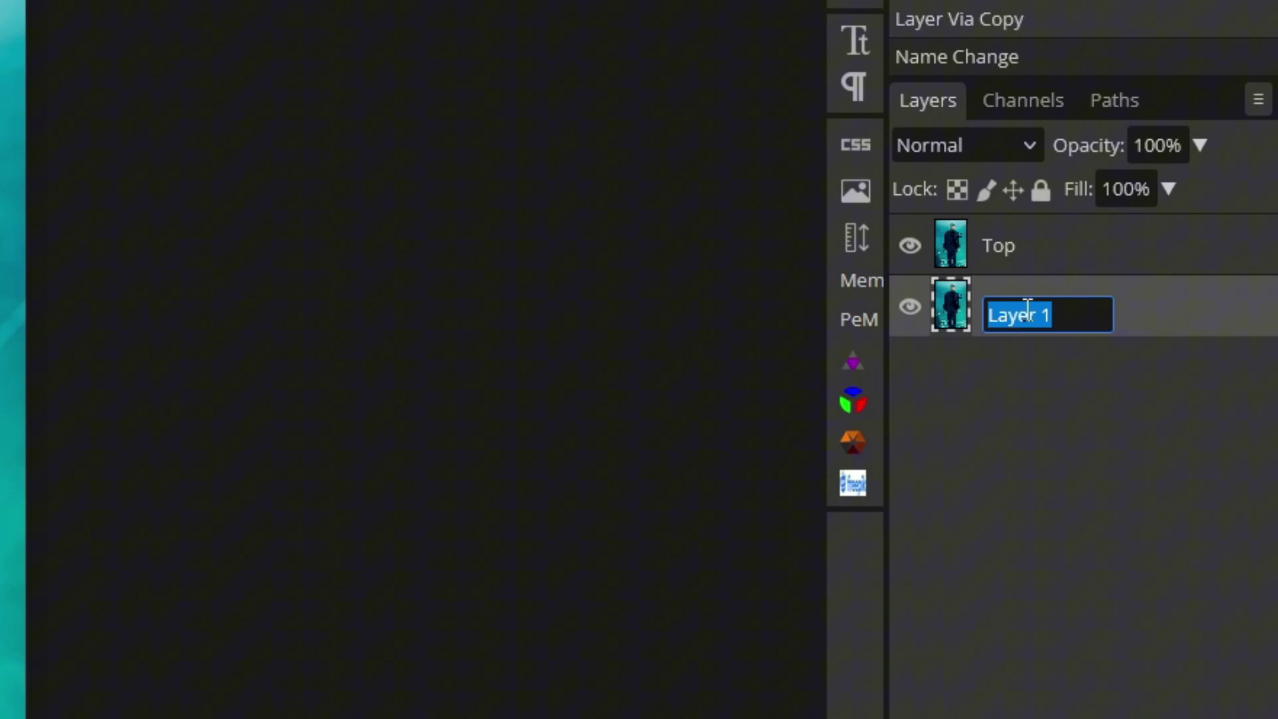
type("Bottom")
key("Return")
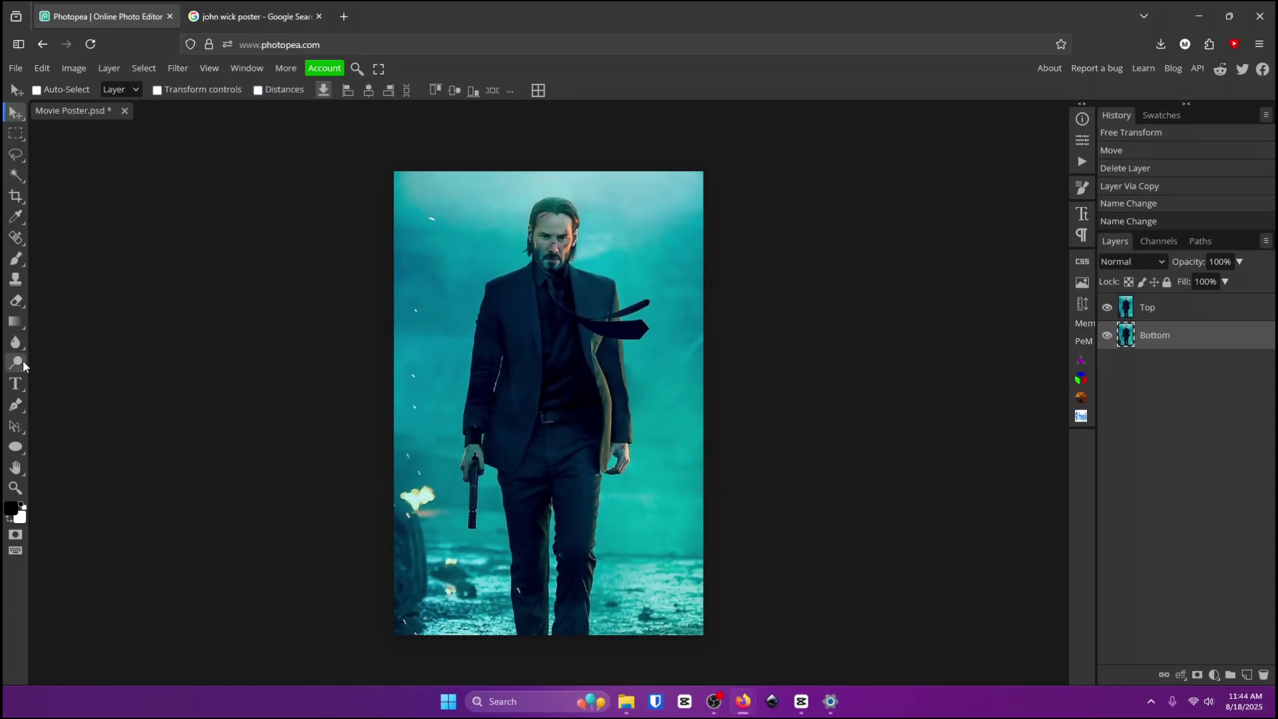
left_click(15, 385)
Step: Add the text JOHN across the figure's torso and enlarge it about three times
left_click(610, 384)
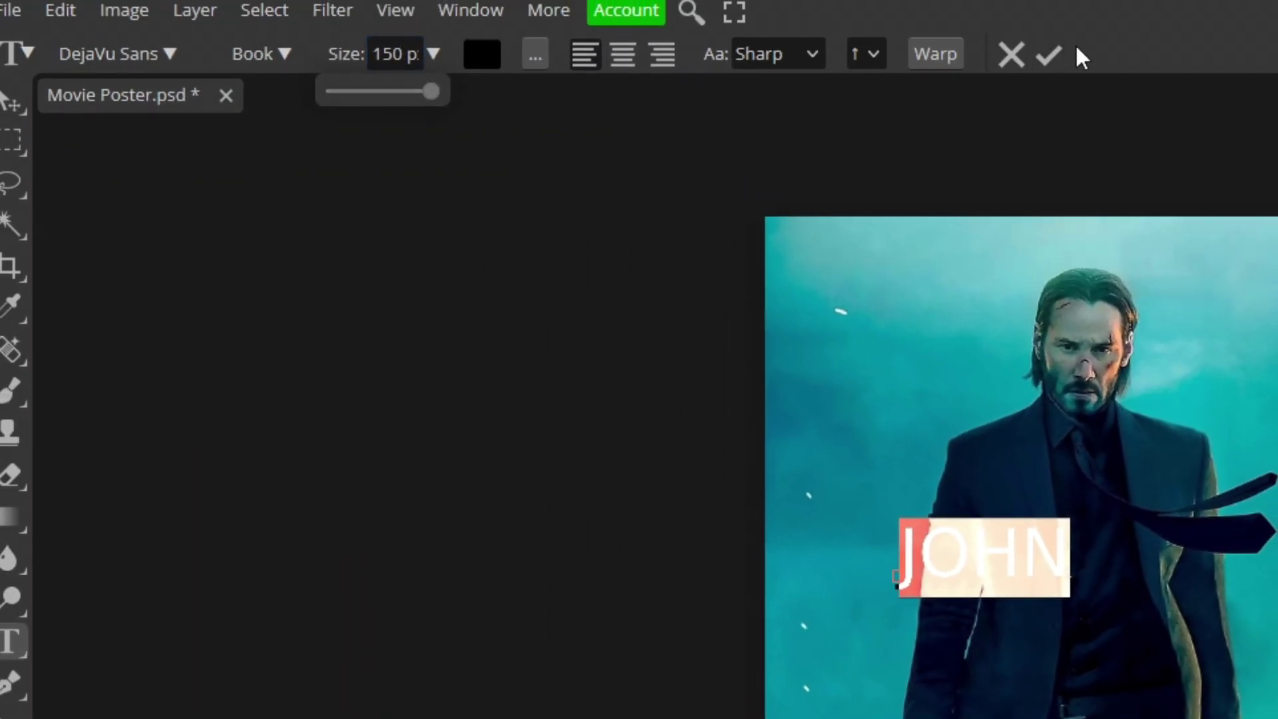
left_click(1050, 52)
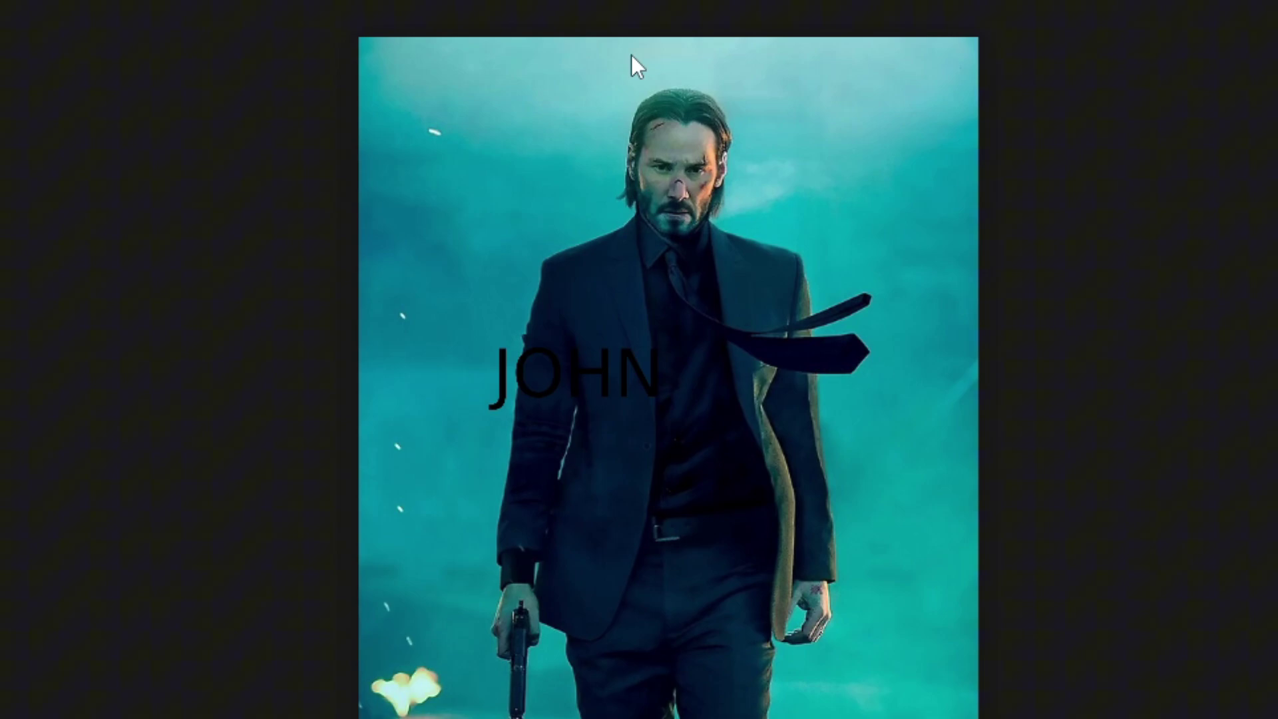
left_click_drag(571, 345, 569, 220)
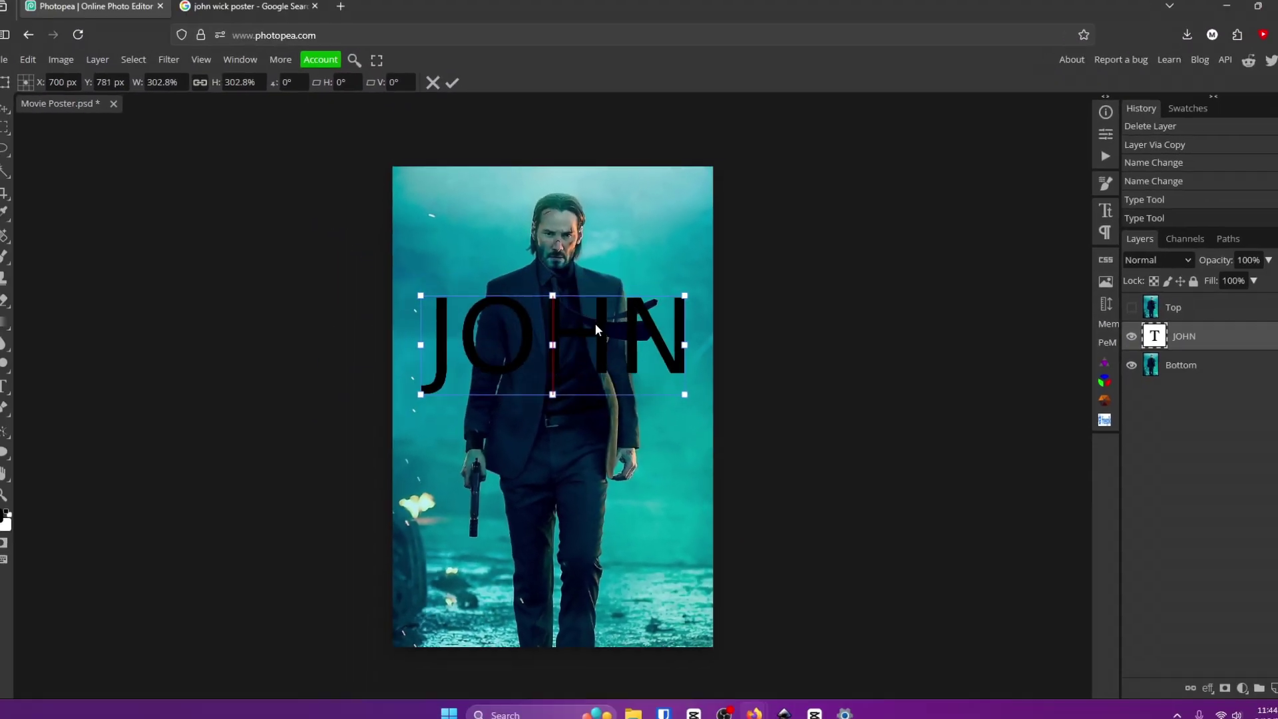
left_click(451, 92)
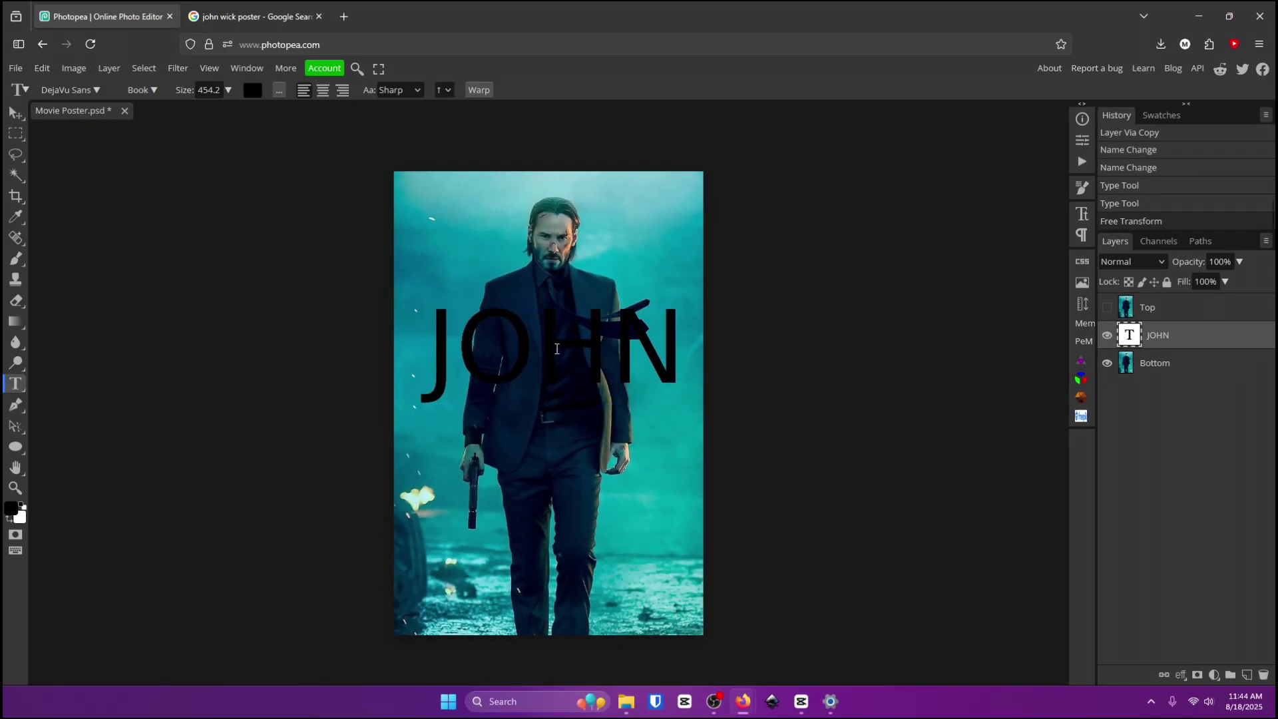
Step: Change the JOHN text's font to Anton
double_click(557, 348)
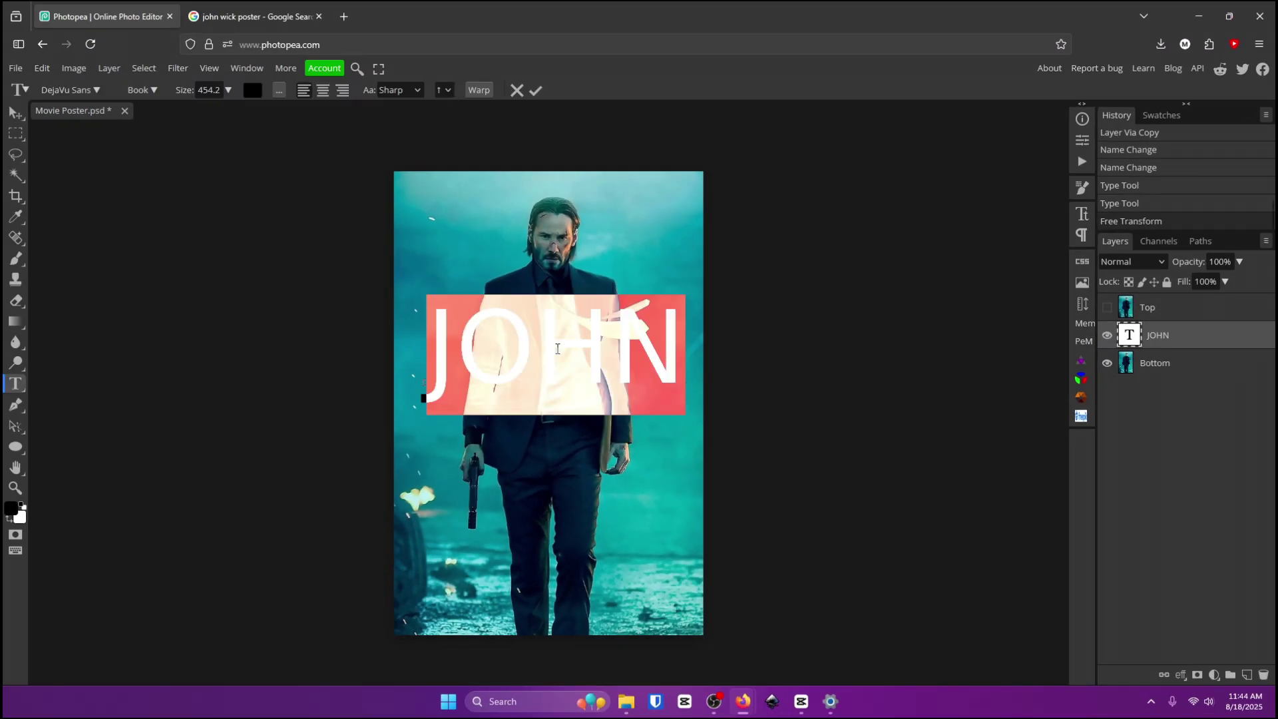
left_click(96, 98)
left_click(107, 178)
type("anton")
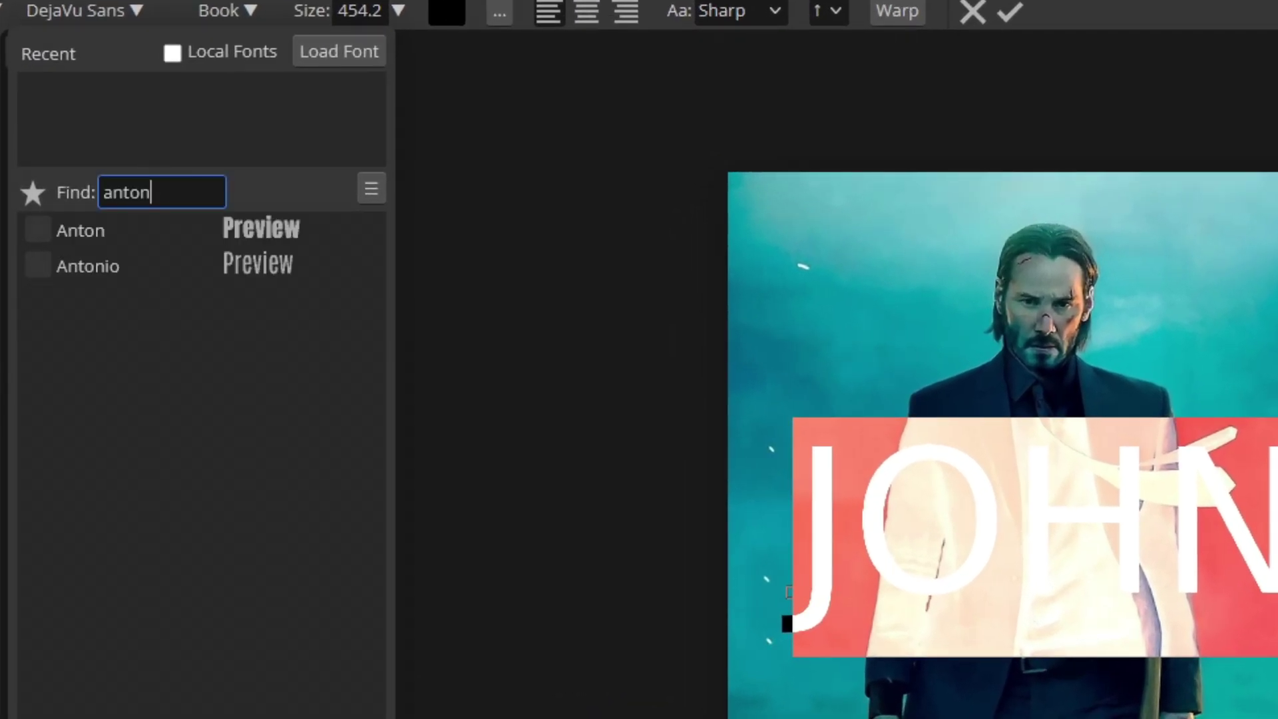
left_click(206, 233)
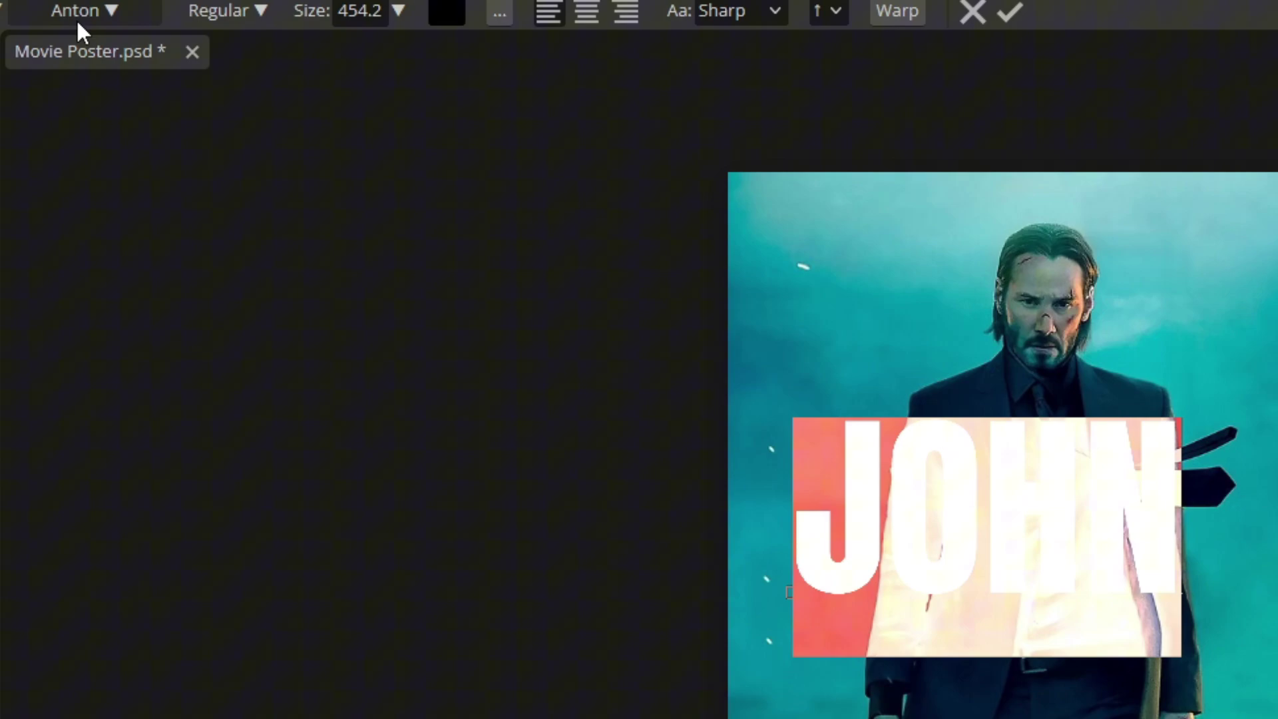
Step: Nudge the JOHN text into position and duplicate its layer
left_click(1009, 11)
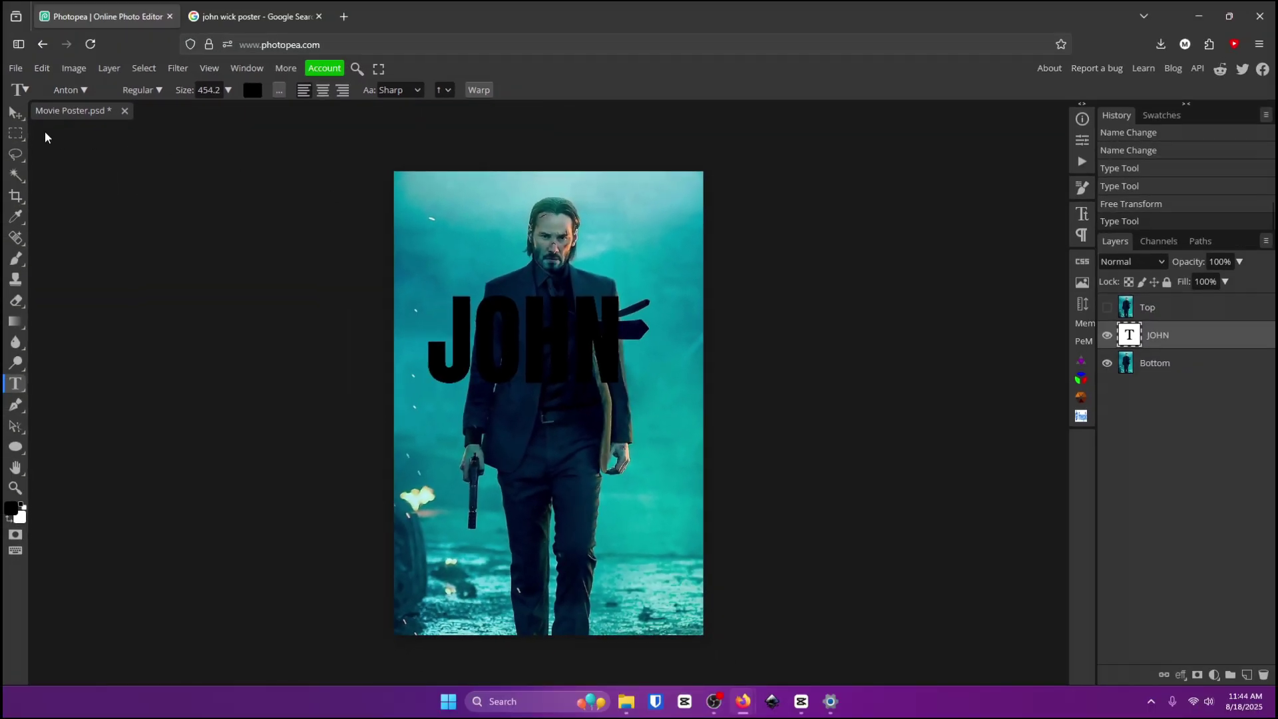
key("v")
left_click_drag(609, 362, 575, 438)
key("ctrl+j")
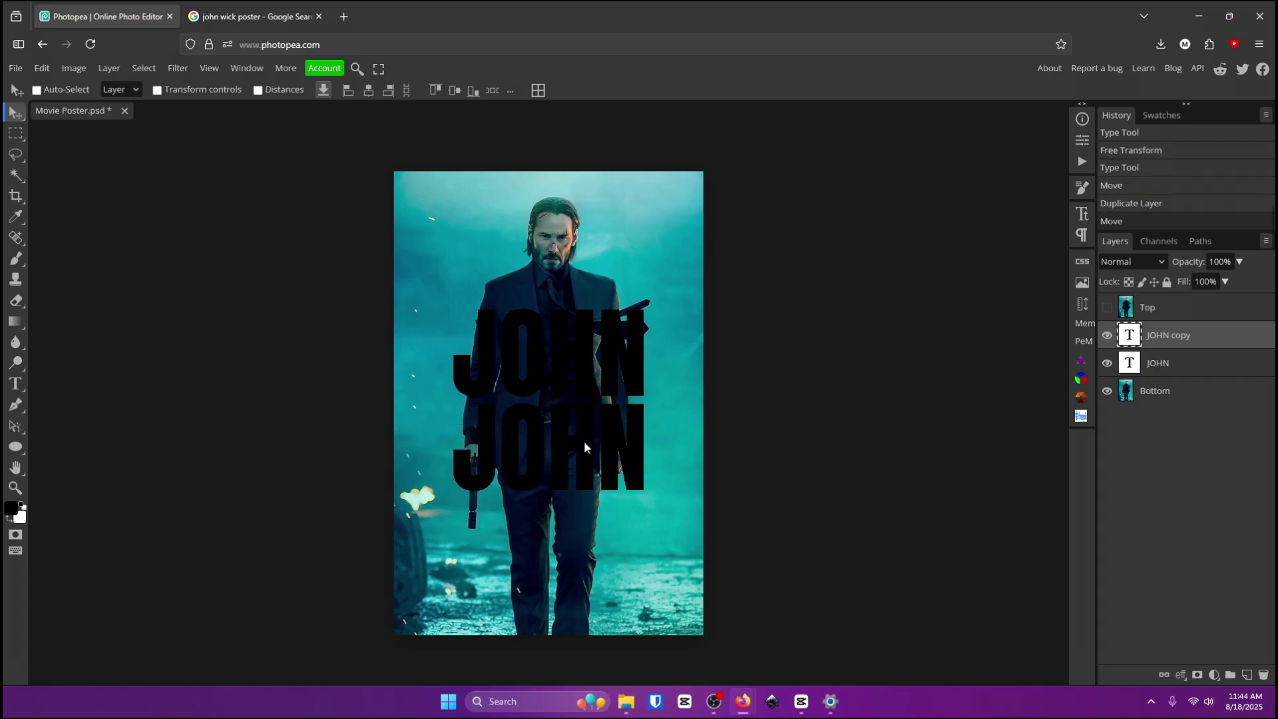
Step: Change the duplicated text to read WICK beneath JOHN, then zoom in on the poster
double_click(546, 453)
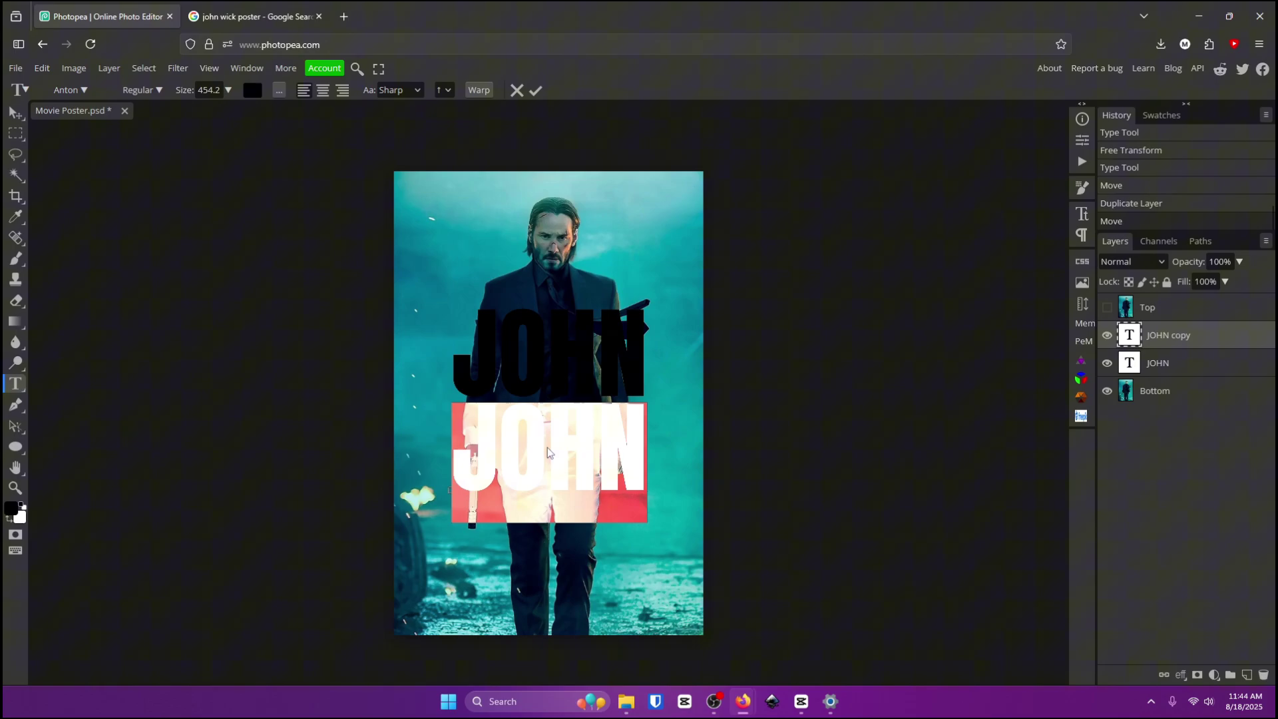
type("WICK")
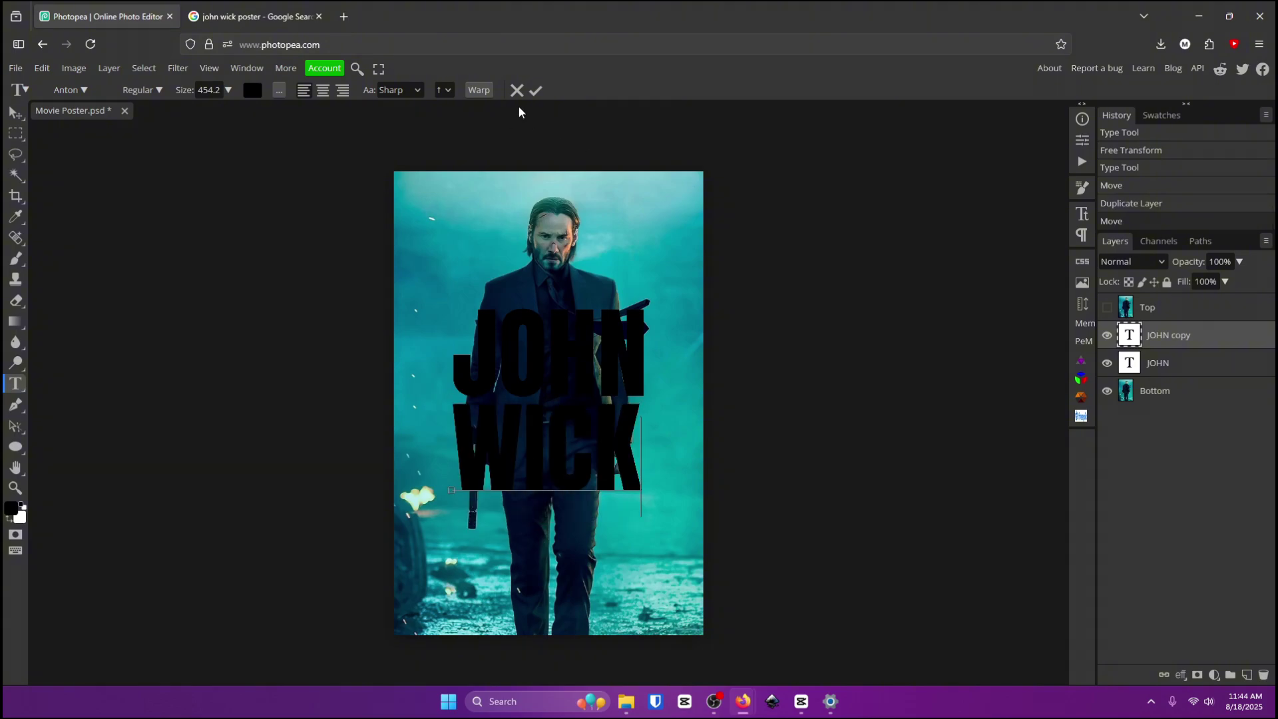
left_click(536, 91)
left_click(16, 487)
left_click(202, 423)
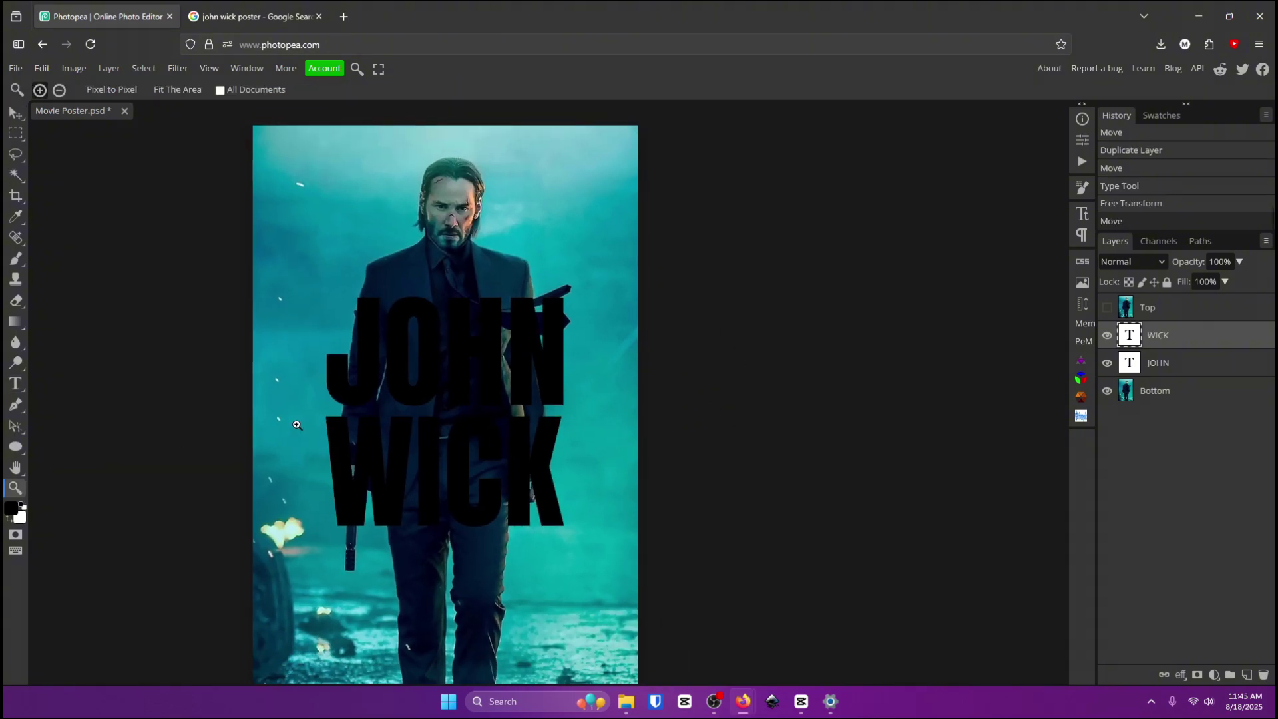
left_click(19, 119)
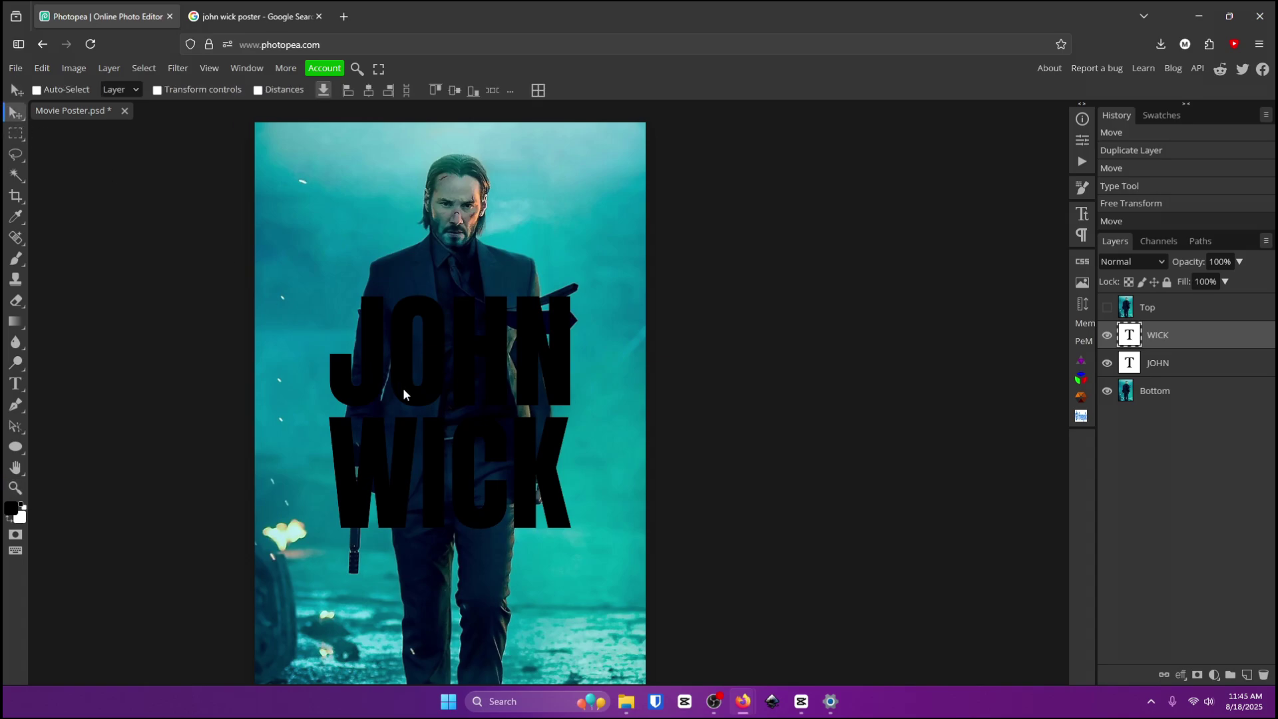
Step: Set the JOHN text colour to white (FFFFFF)
double_click(402, 387)
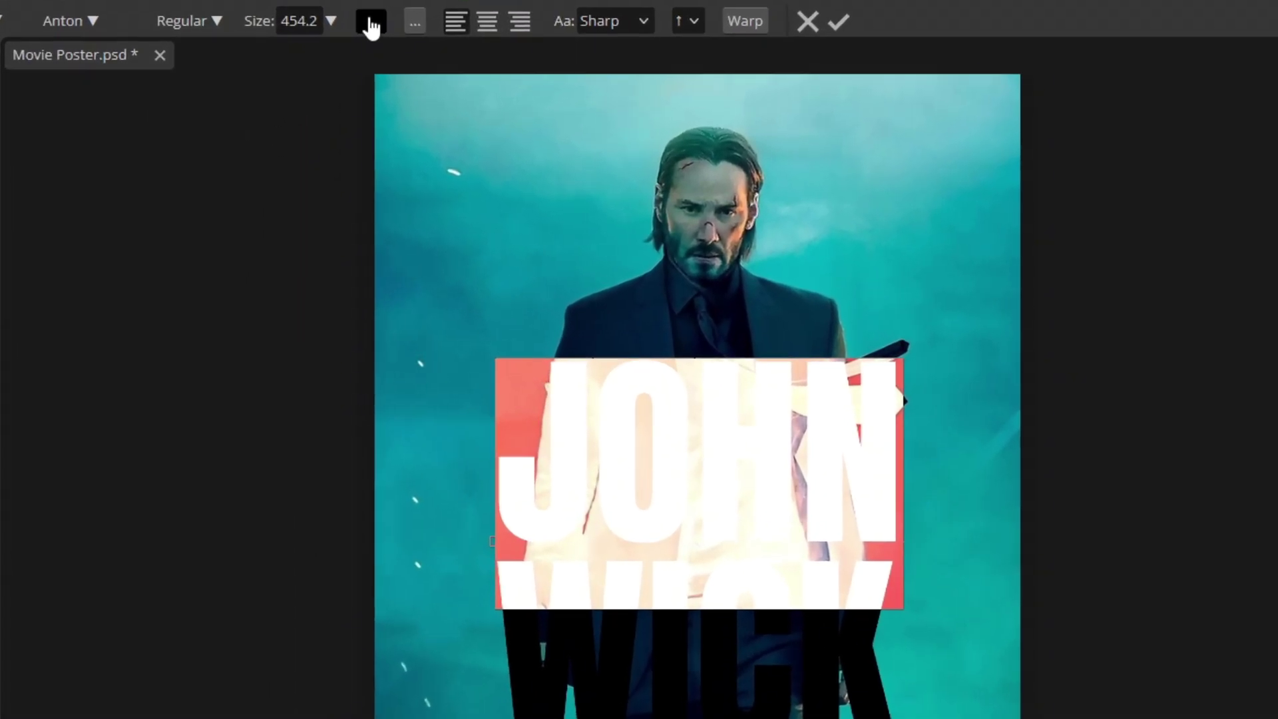
left_click(371, 24)
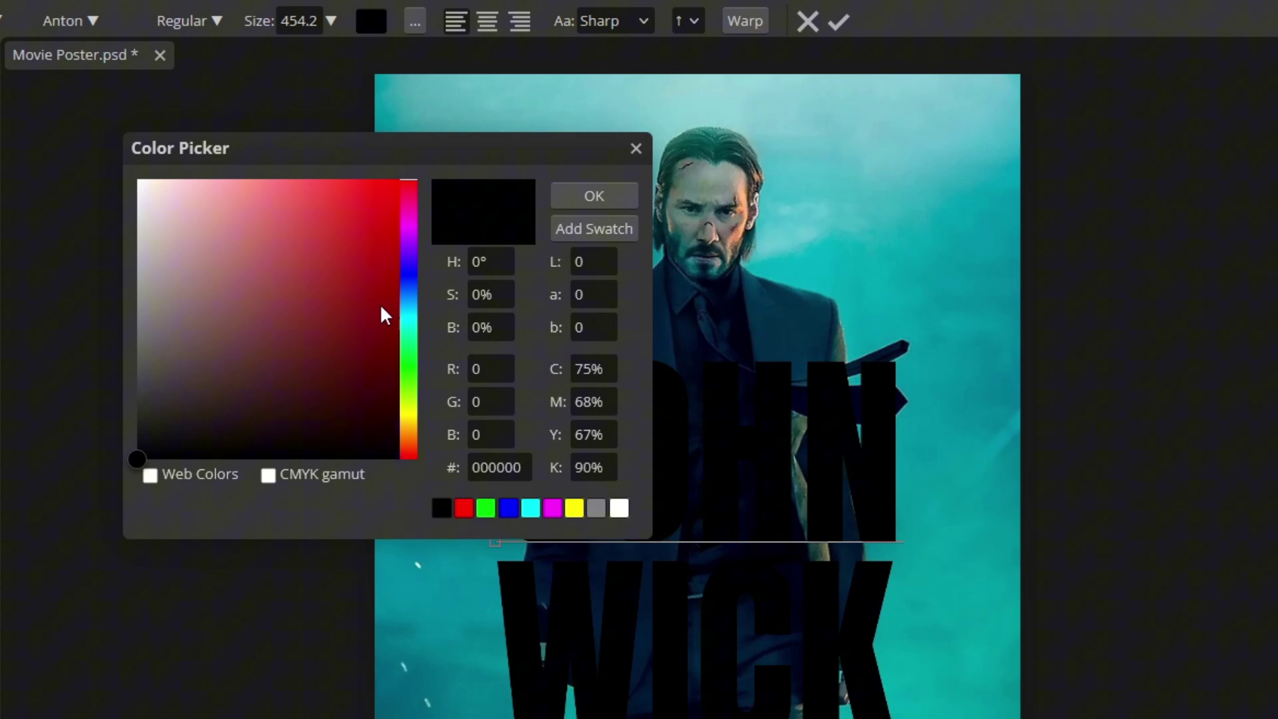
left_click_drag(381, 304, 34, 94)
left_click(586, 201)
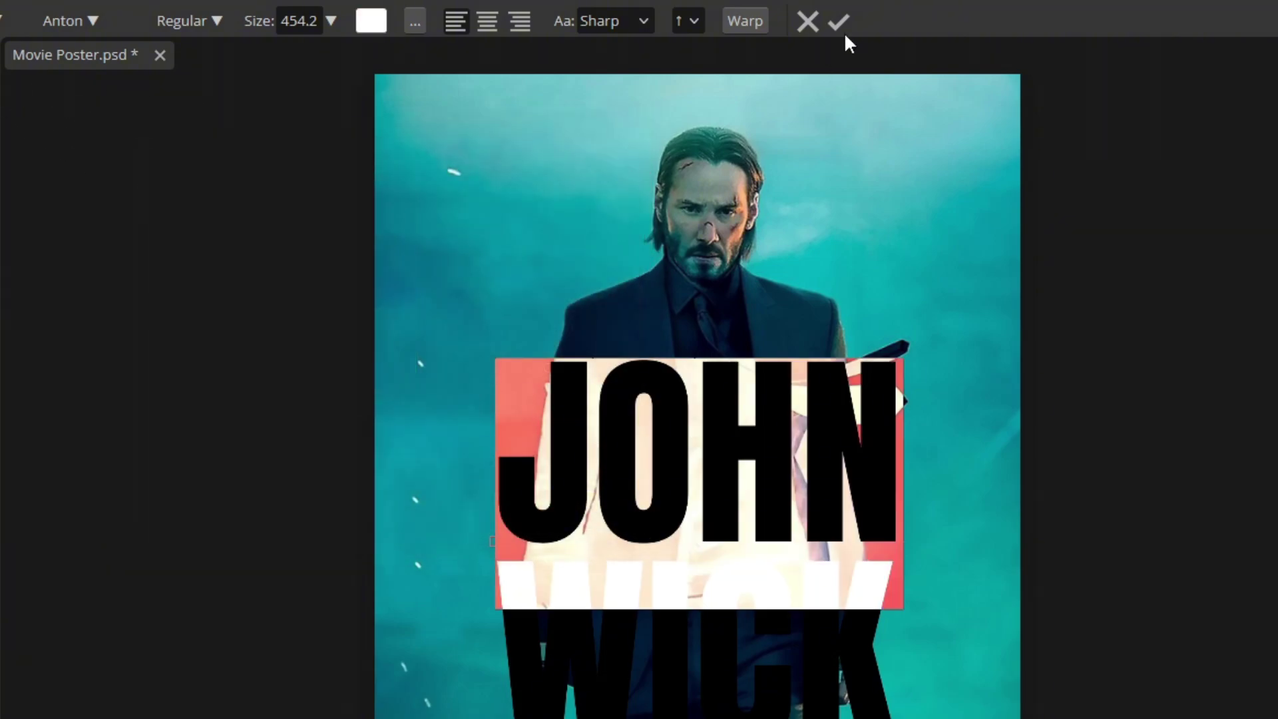
left_click(840, 26)
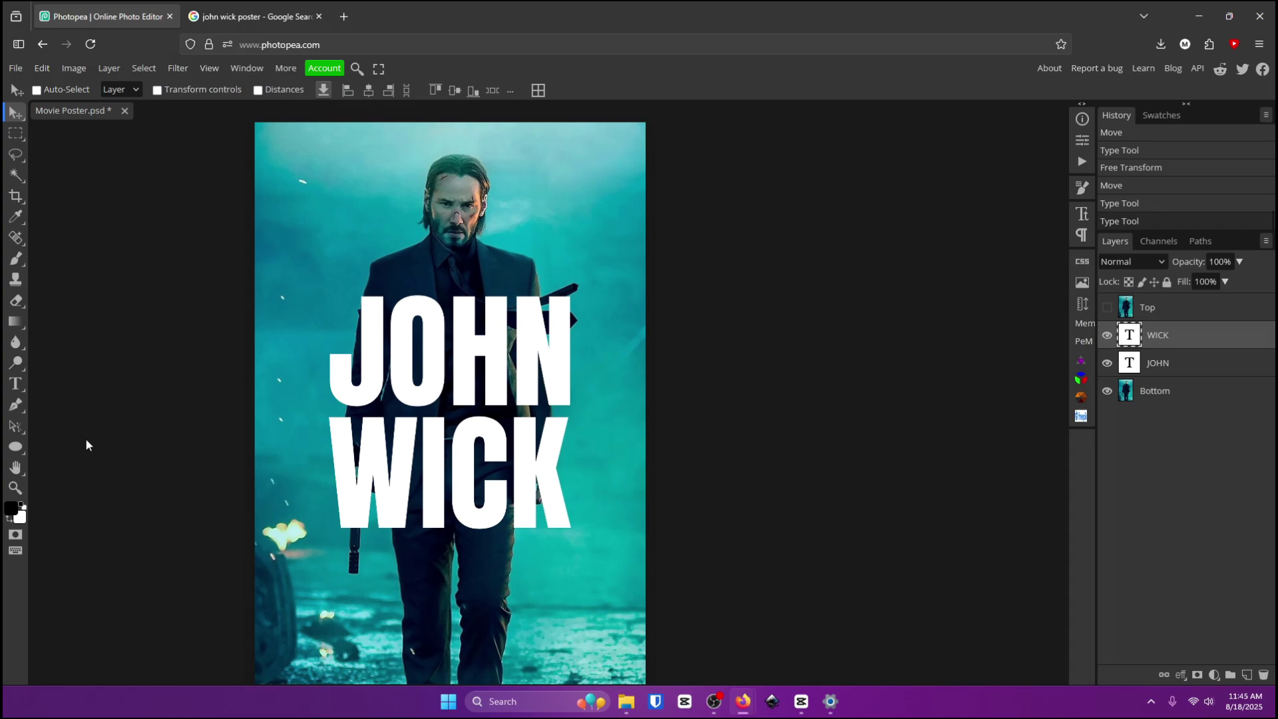
Step: Scroll down toward the WICK text layer
scroll(123, 423, "down", 2)
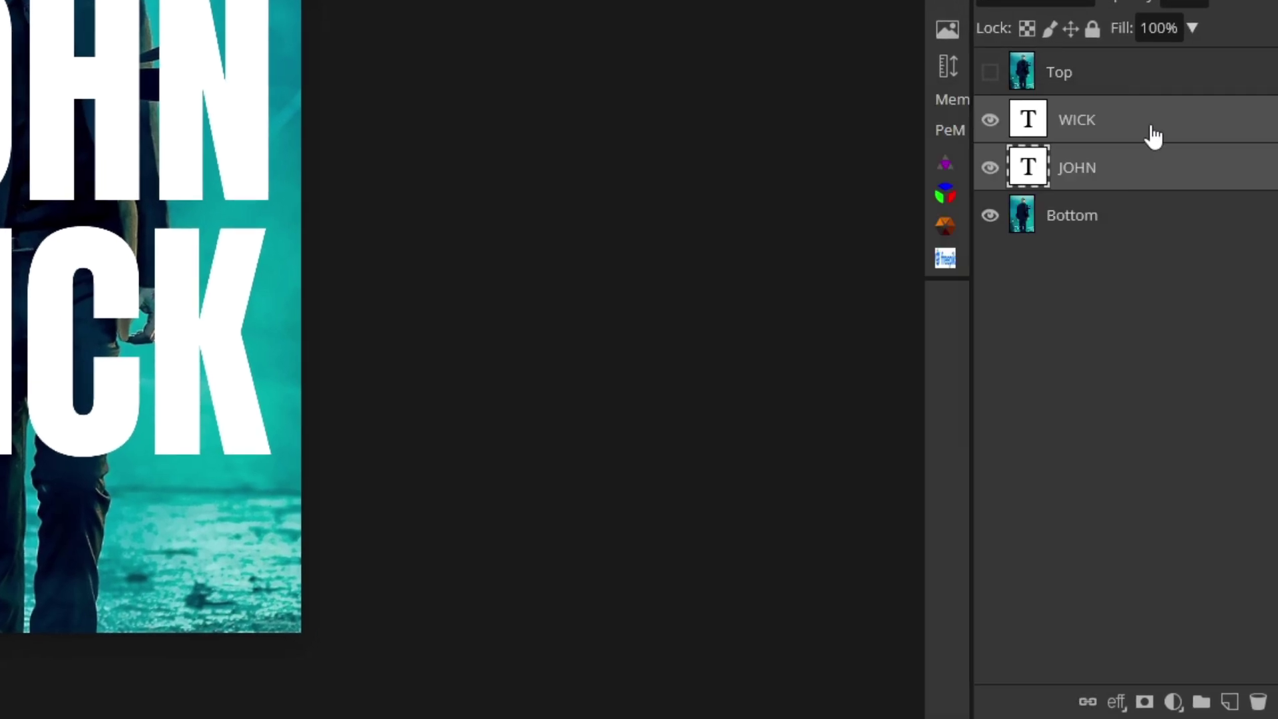
Step: Convert the JOHN and WICK text layers into a single smart object, leaving its position unchanged
left_click(1103, 191, "shift")
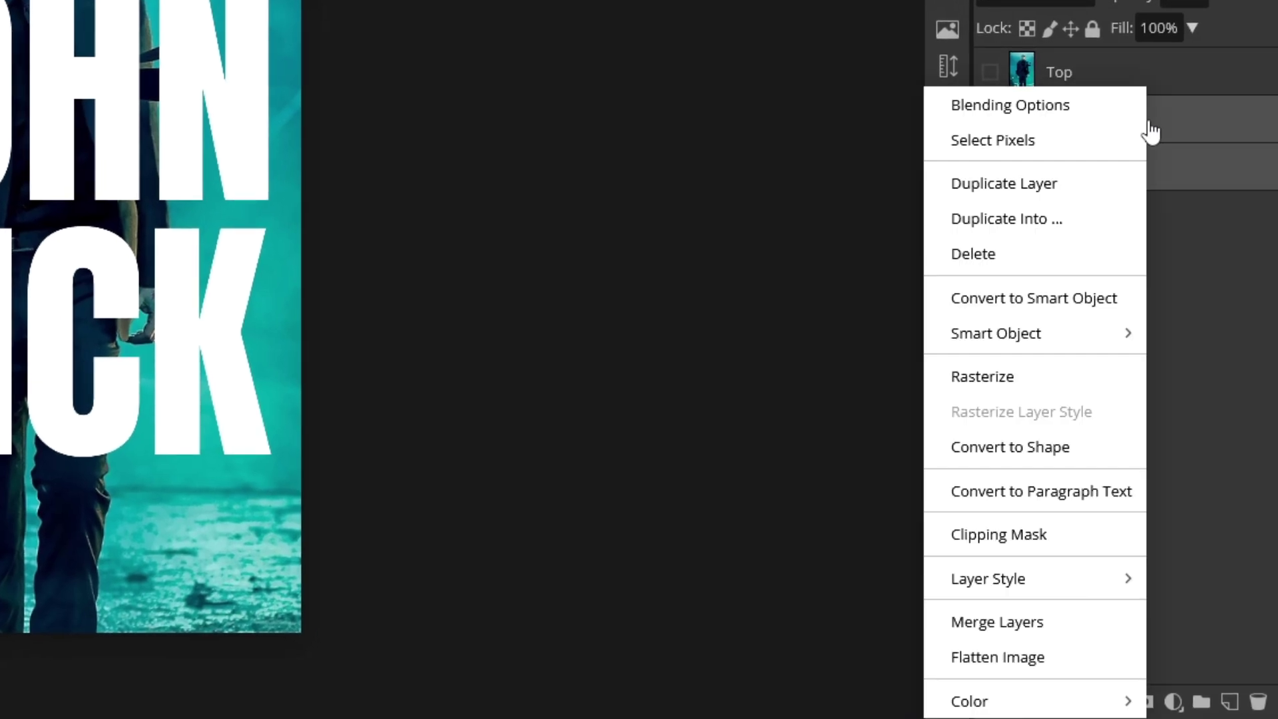
right_click(1147, 129)
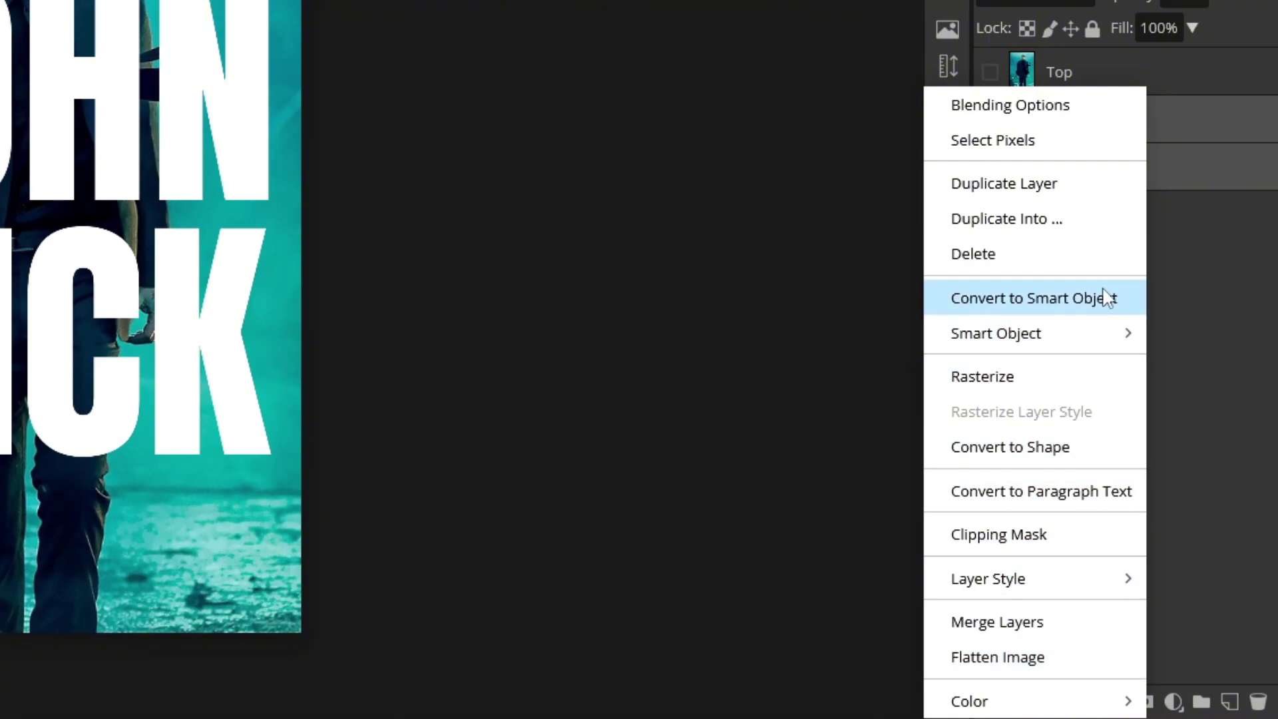
left_click(1033, 297)
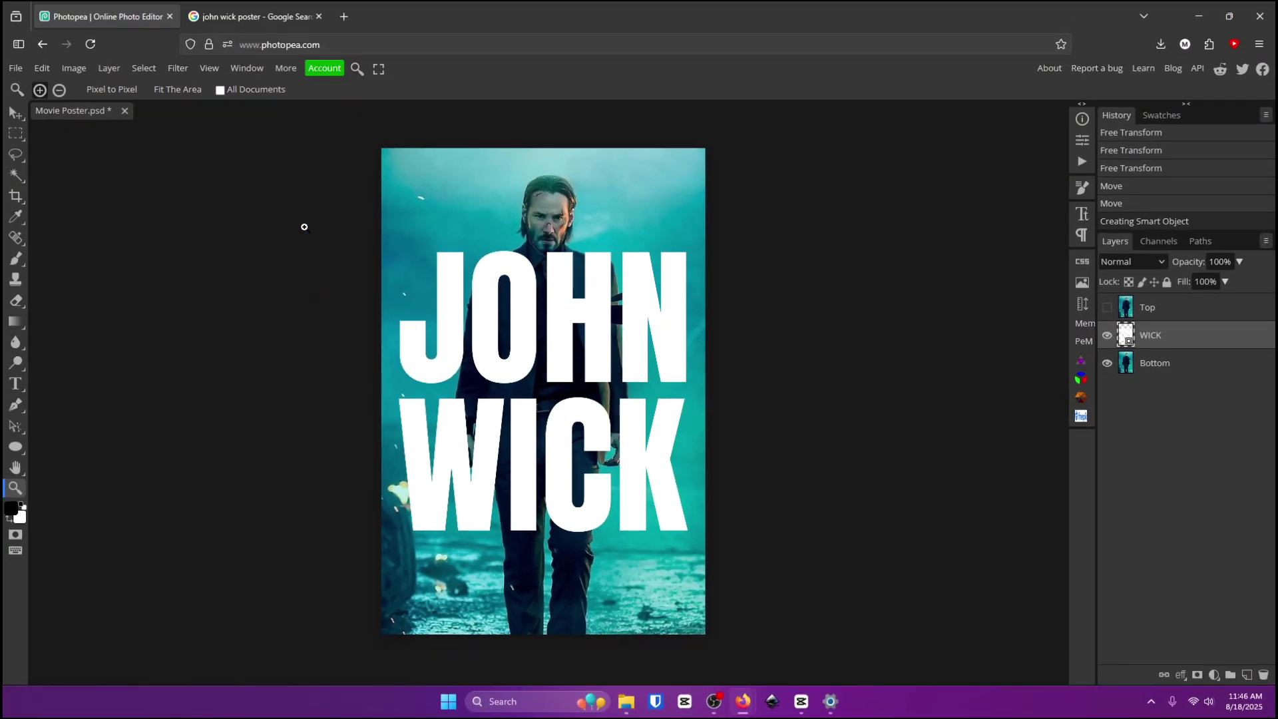
left_click(15, 113)
left_click_drag(374, 265, 477, 266)
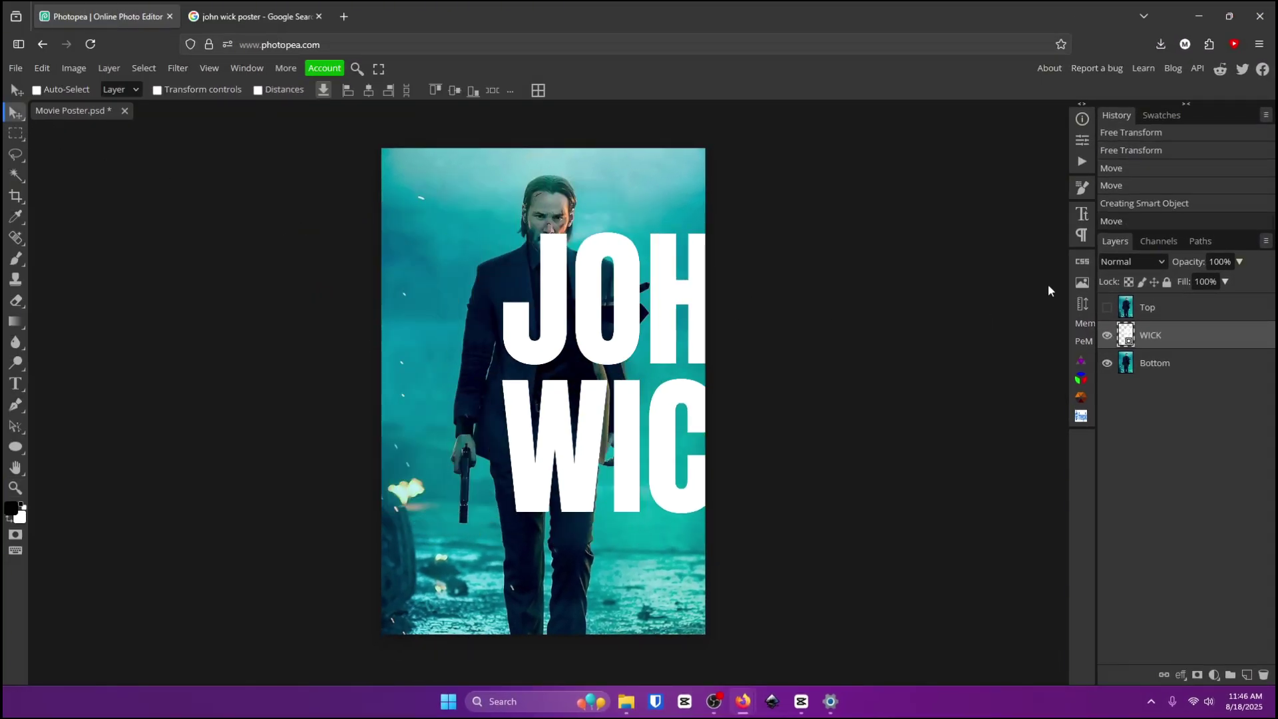
key("ctrl+z")
Step: Clip the Top photo layer to the title smart object
left_click(1138, 307)
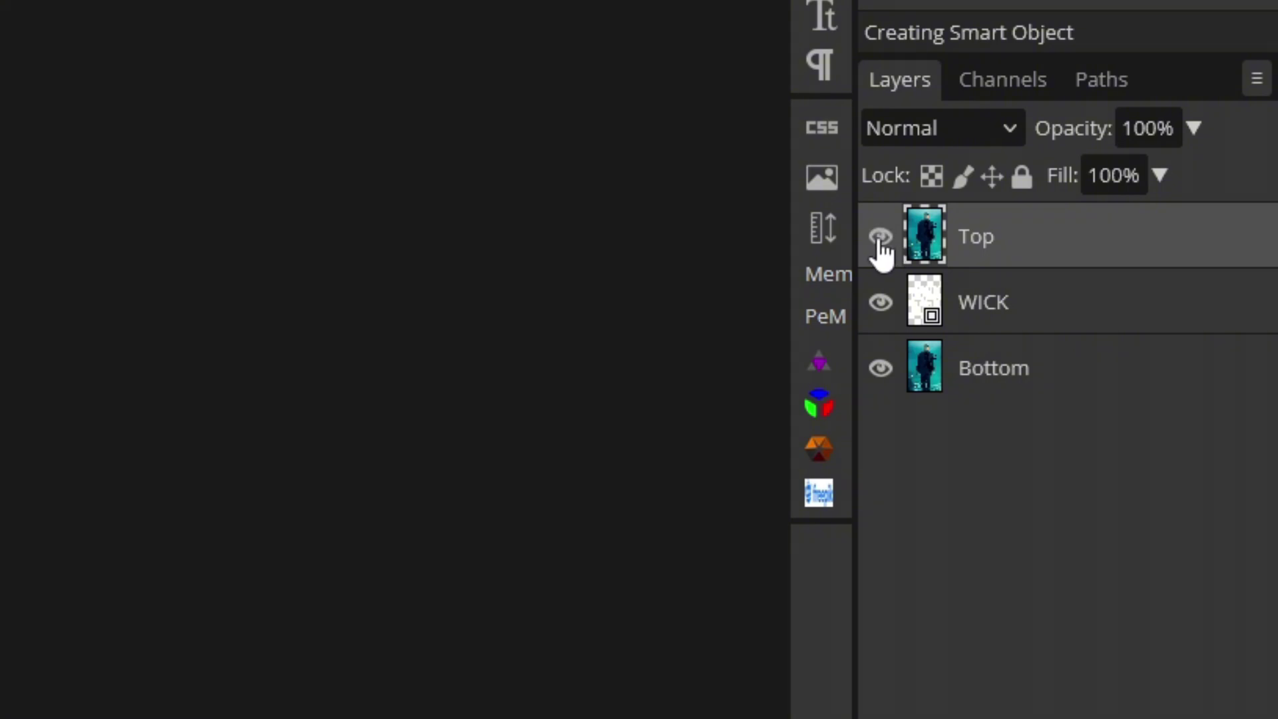
right_click(1087, 249)
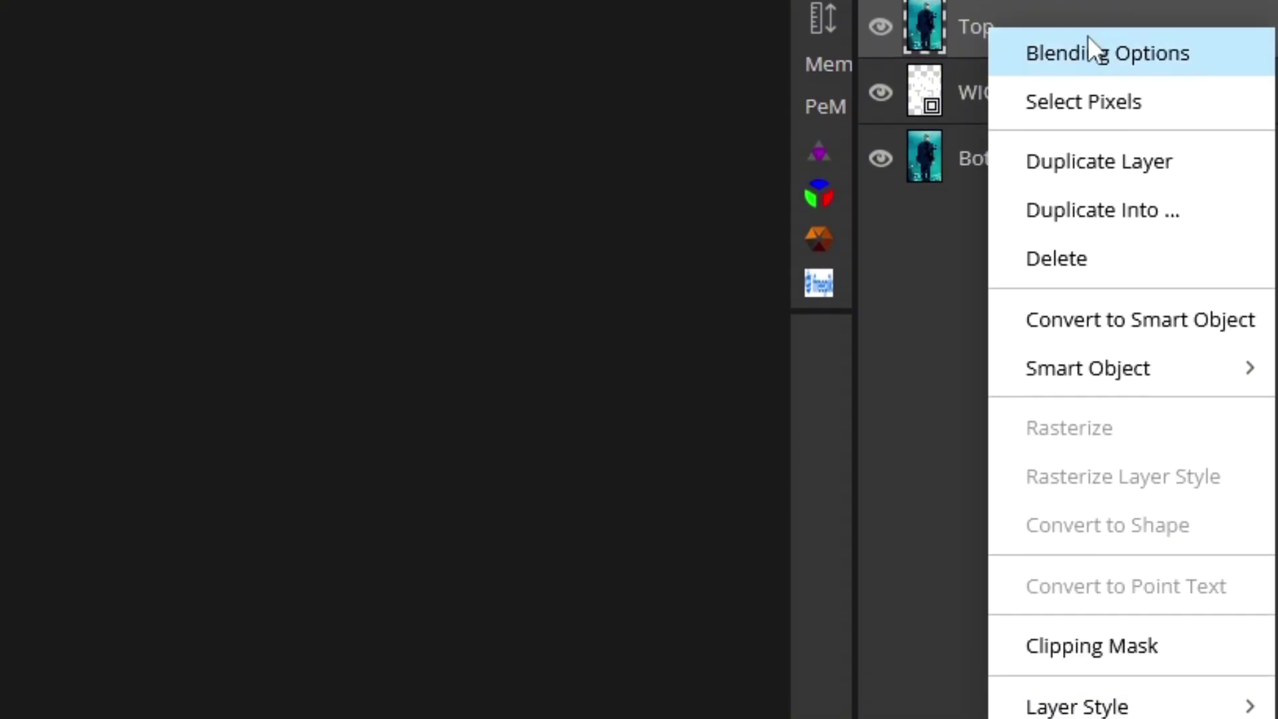
left_click(1202, 649)
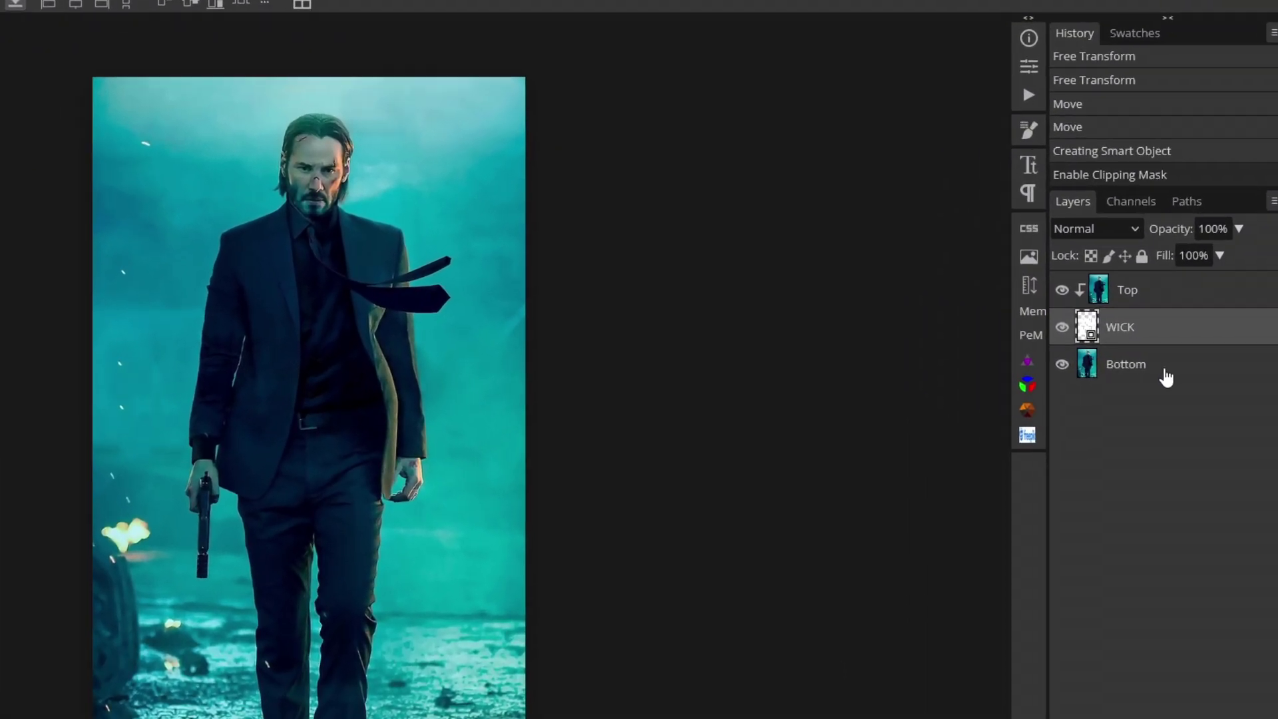
Step: Darken the Bottom photo layer to brightness -74 with Brightness/Contrast
left_click(1184, 364)
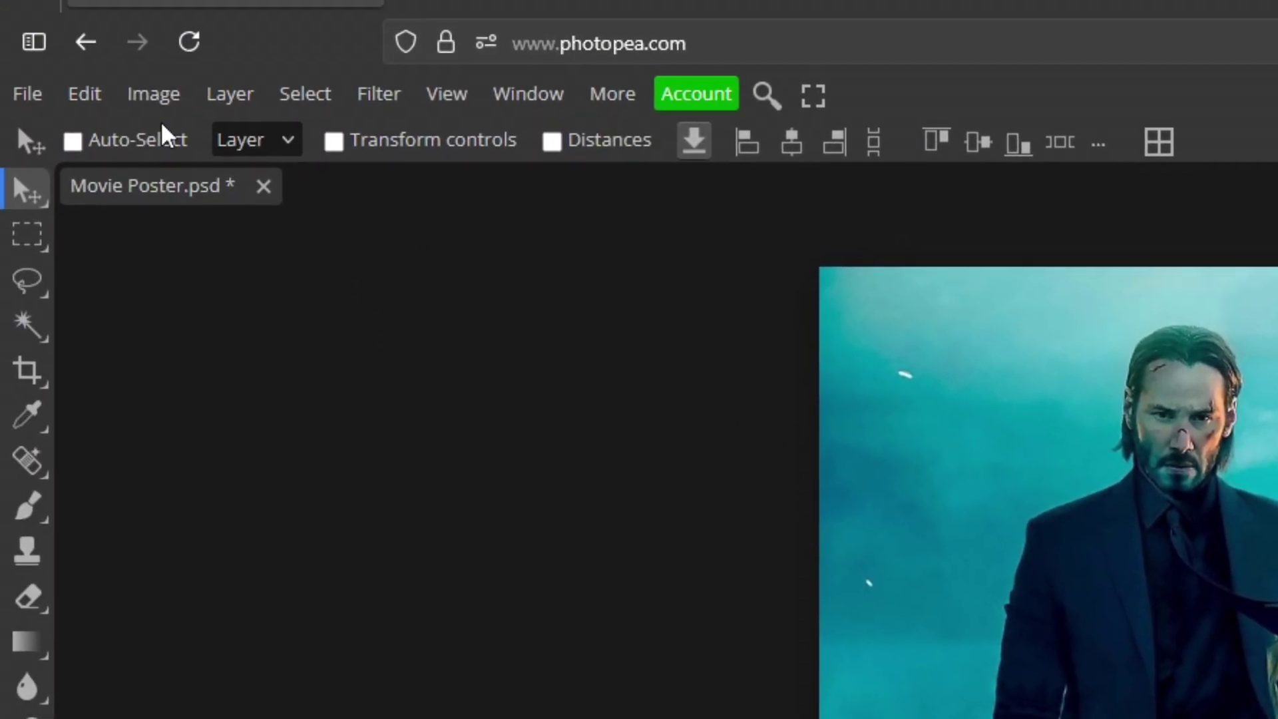
left_click(154, 93)
mouse_move(199, 193)
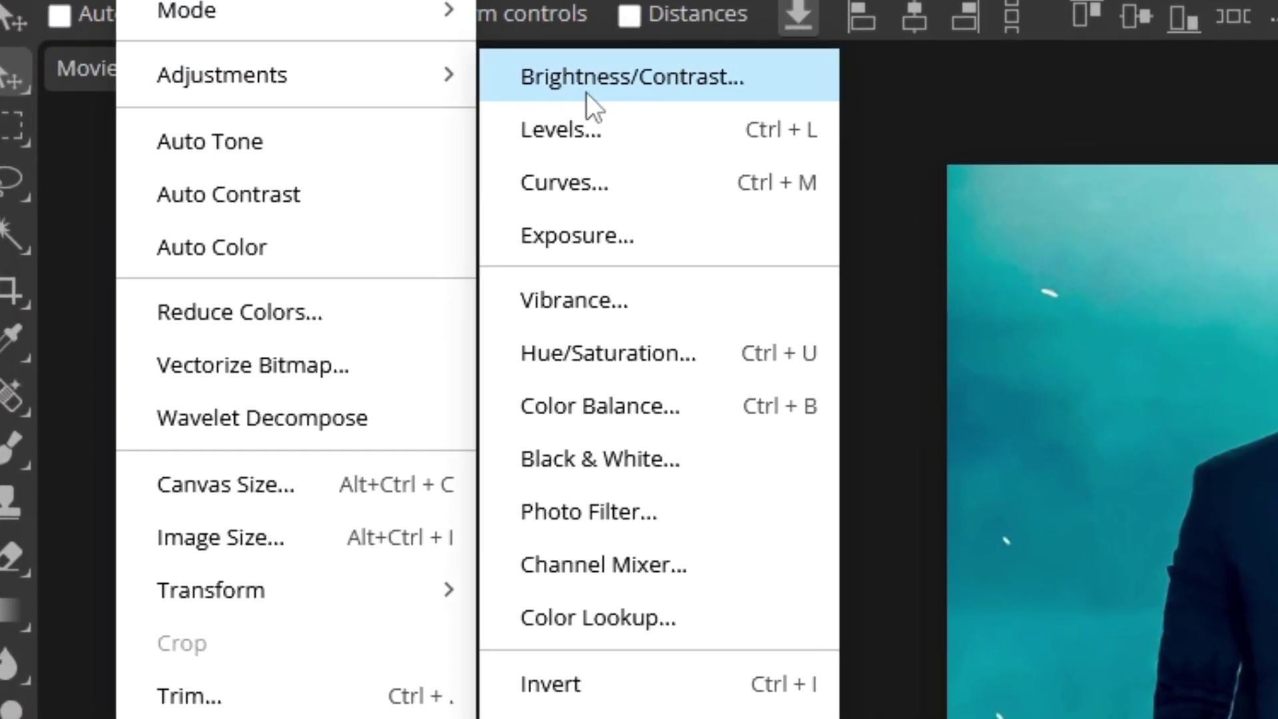
left_click(586, 93)
left_click_drag(546, 309, 439, 308)
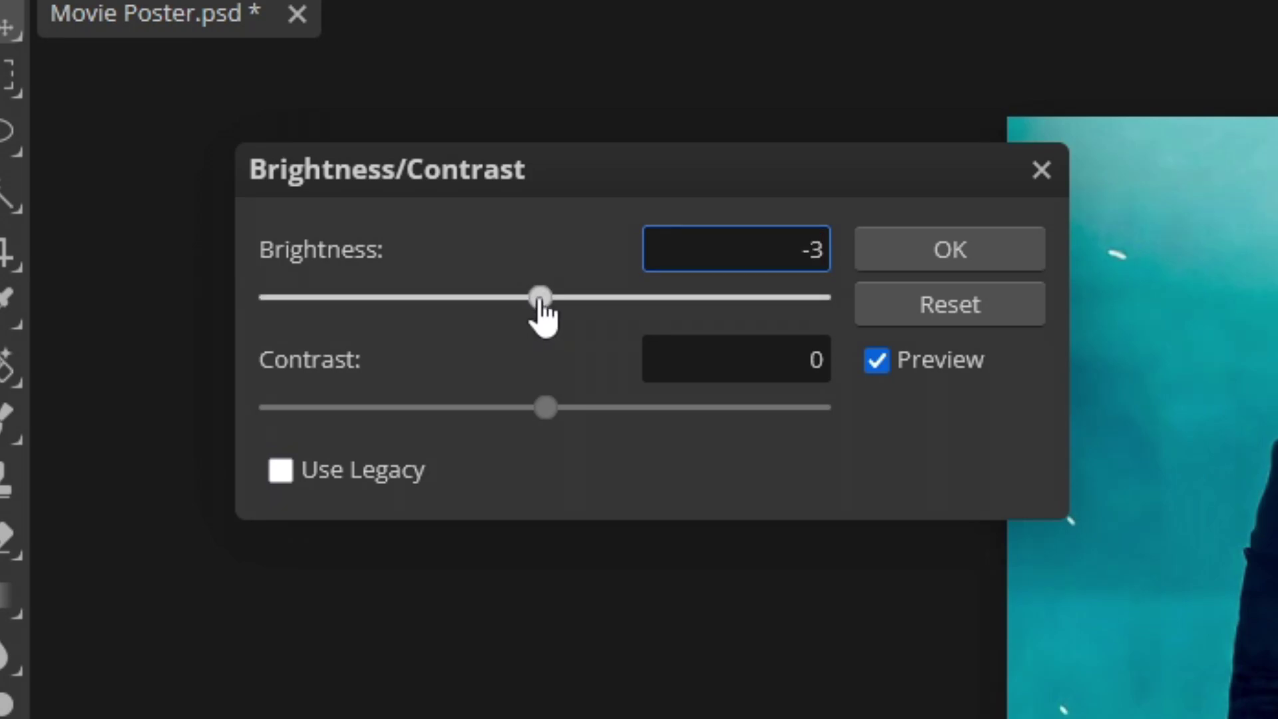
left_click_drag(176, 160, 159, 162)
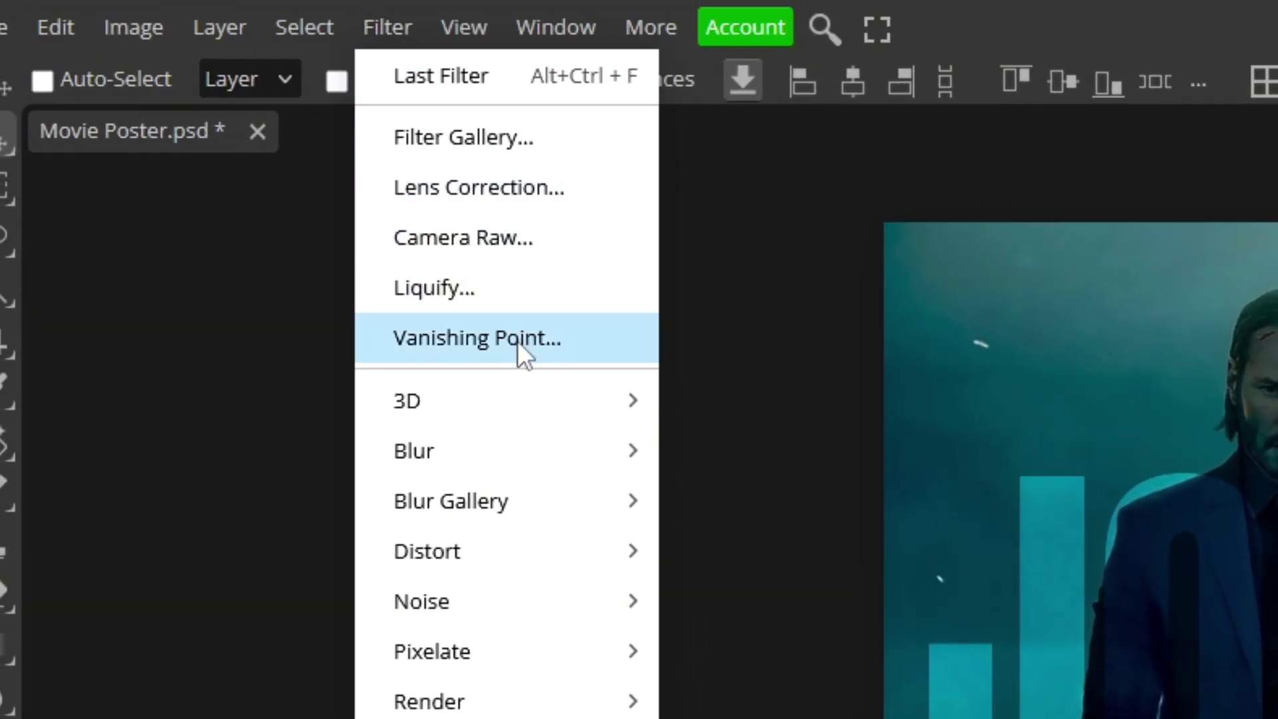
Step: Apply a 7.2 px Gaussian Blur to the Bottom photo
mouse_move(527, 438)
left_click(789, 658)
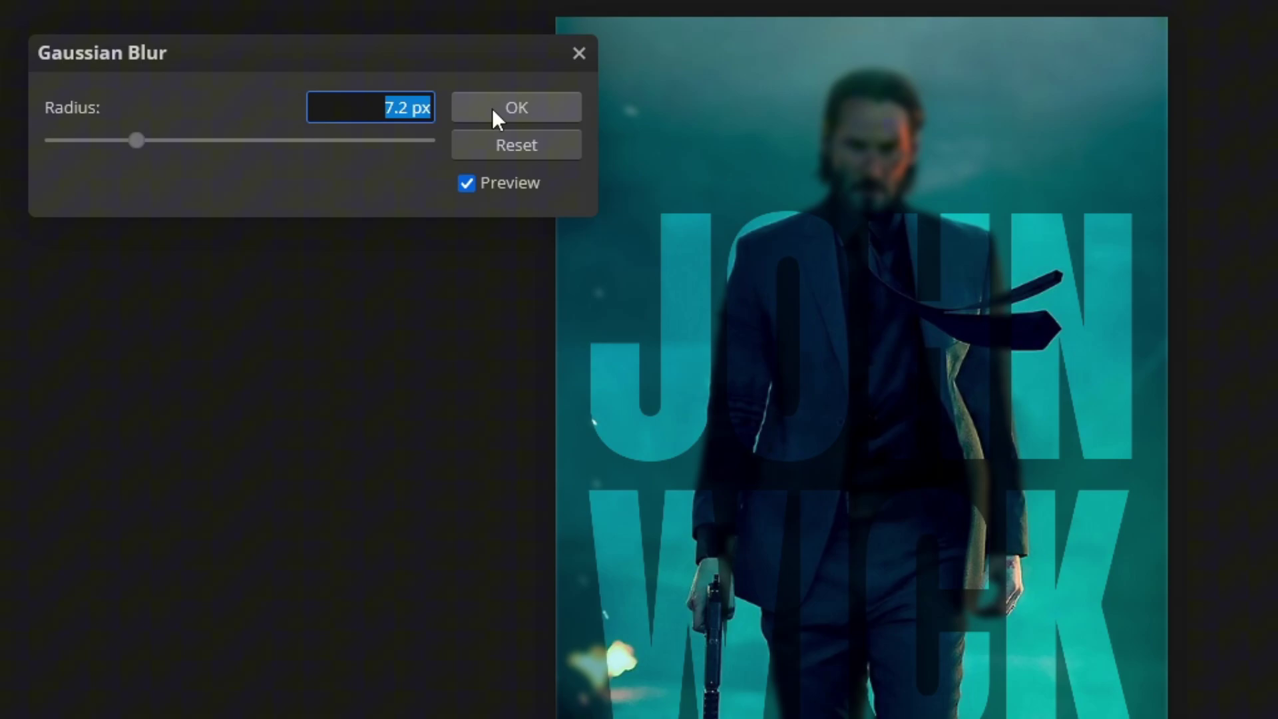
left_click(493, 107)
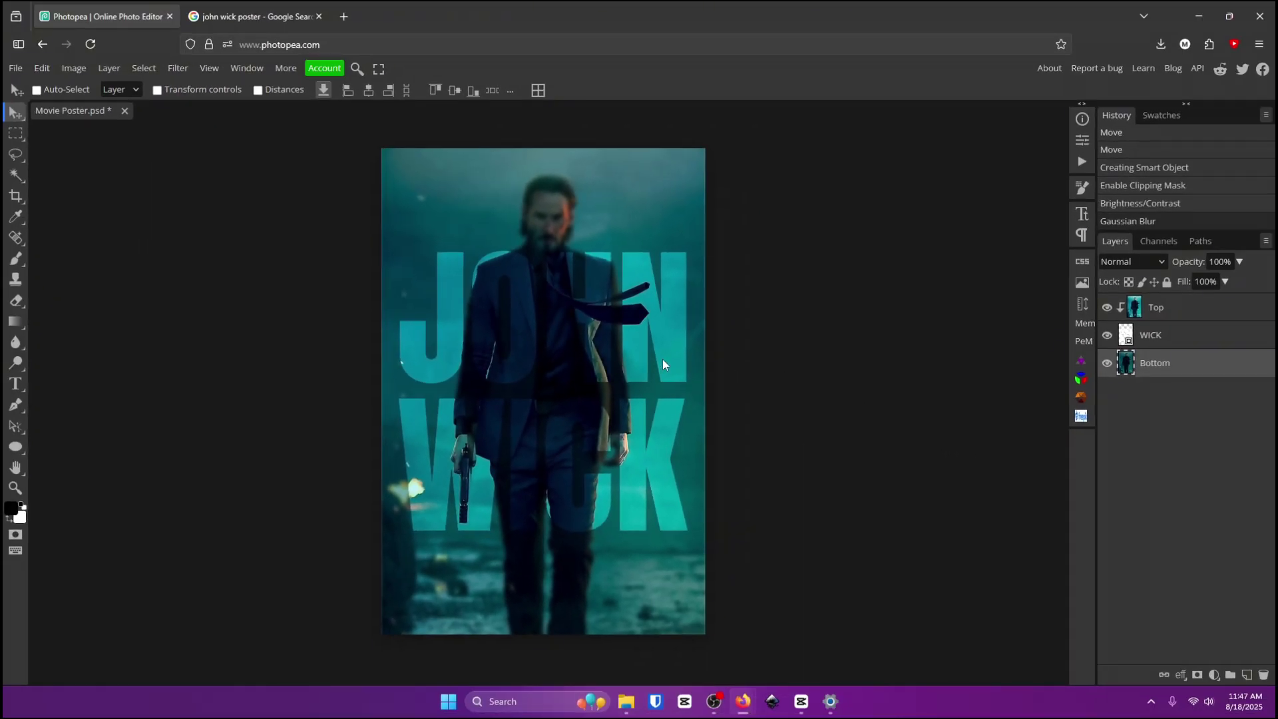
Step: Raise the Top photo layer's Brightness to 111 with Brightness/Contrast so the lettering glows cyan
left_click(1199, 319)
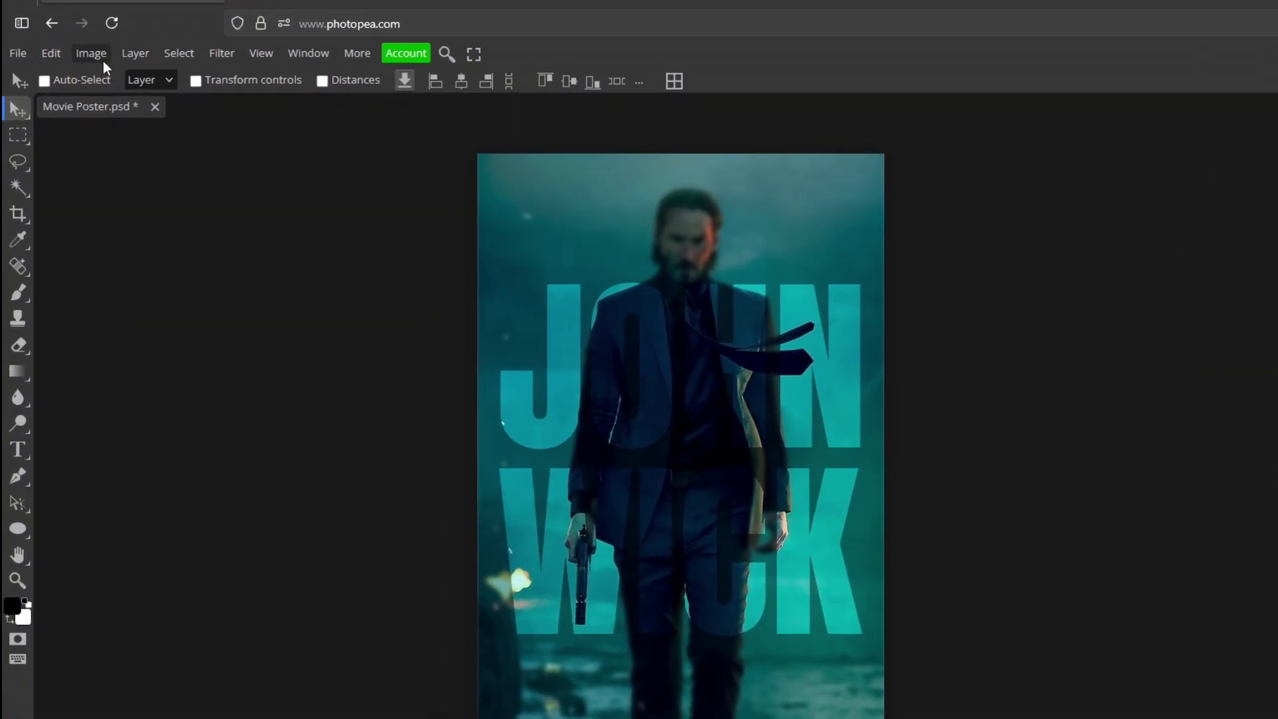
left_click(73, 68)
mouse_move(107, 120)
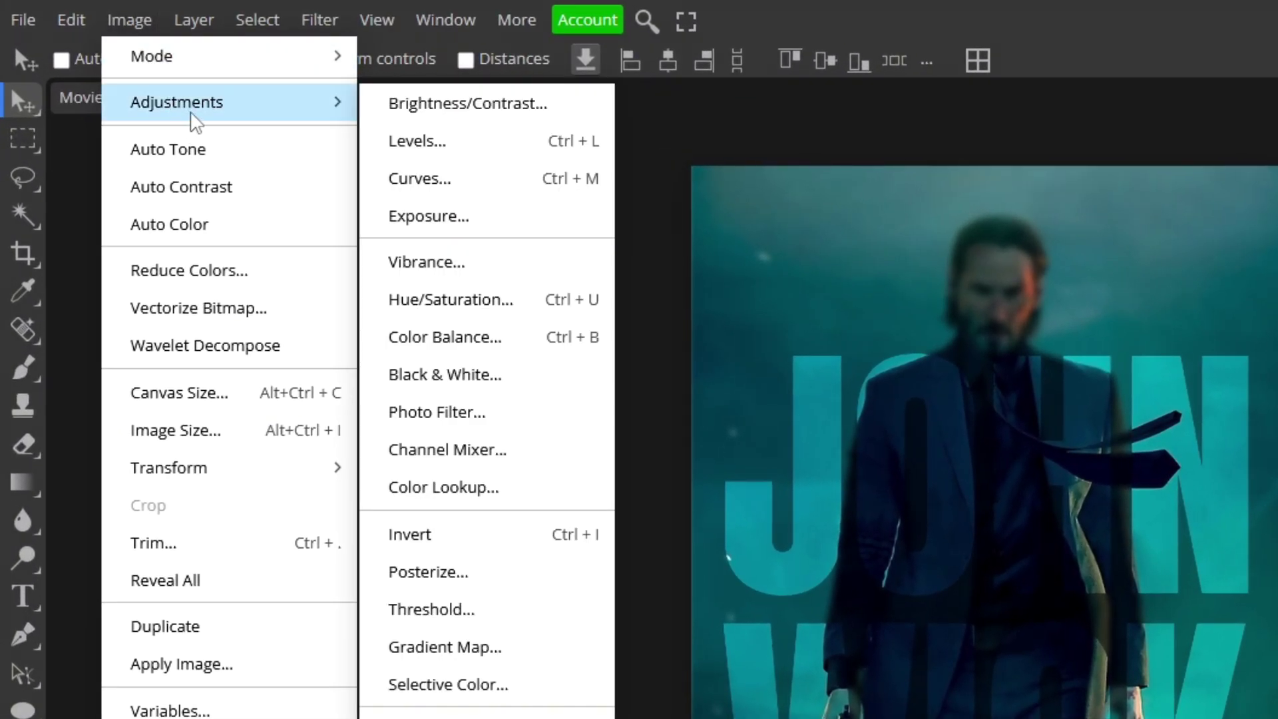
left_click(528, 117)
left_click_drag(386, 285, 392, 286)
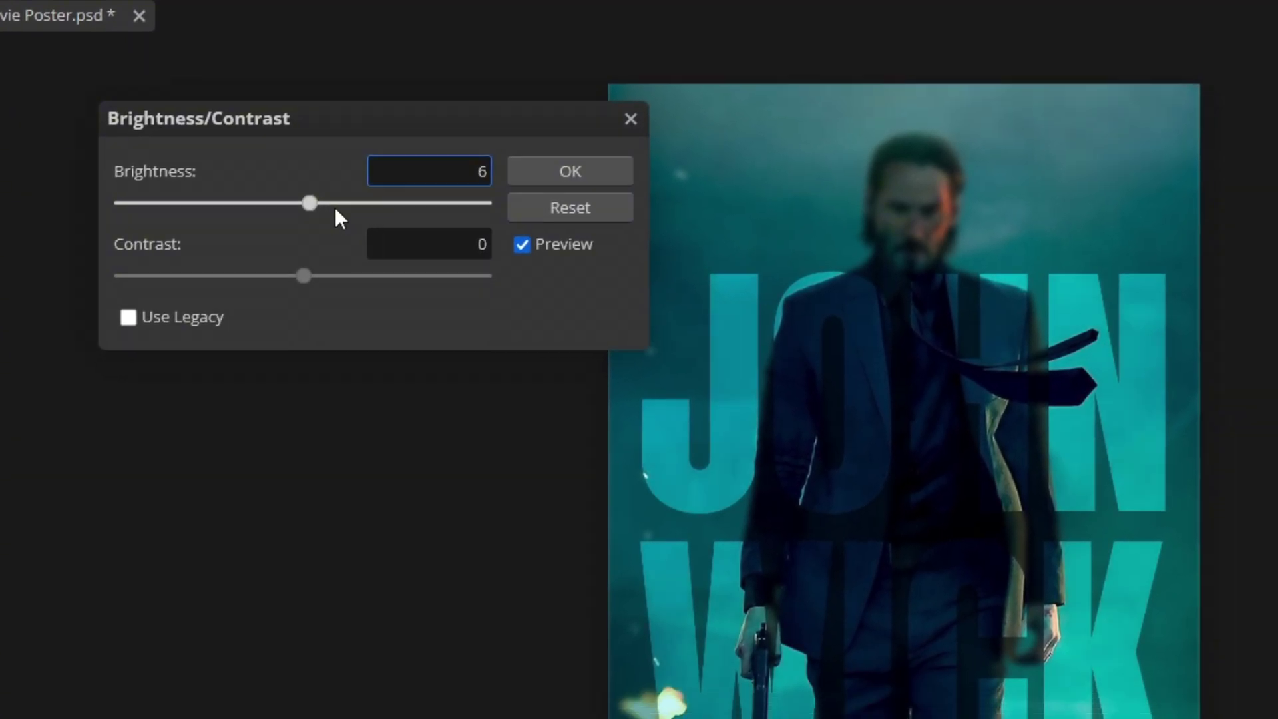
left_click_drag(335, 209, 437, 216)
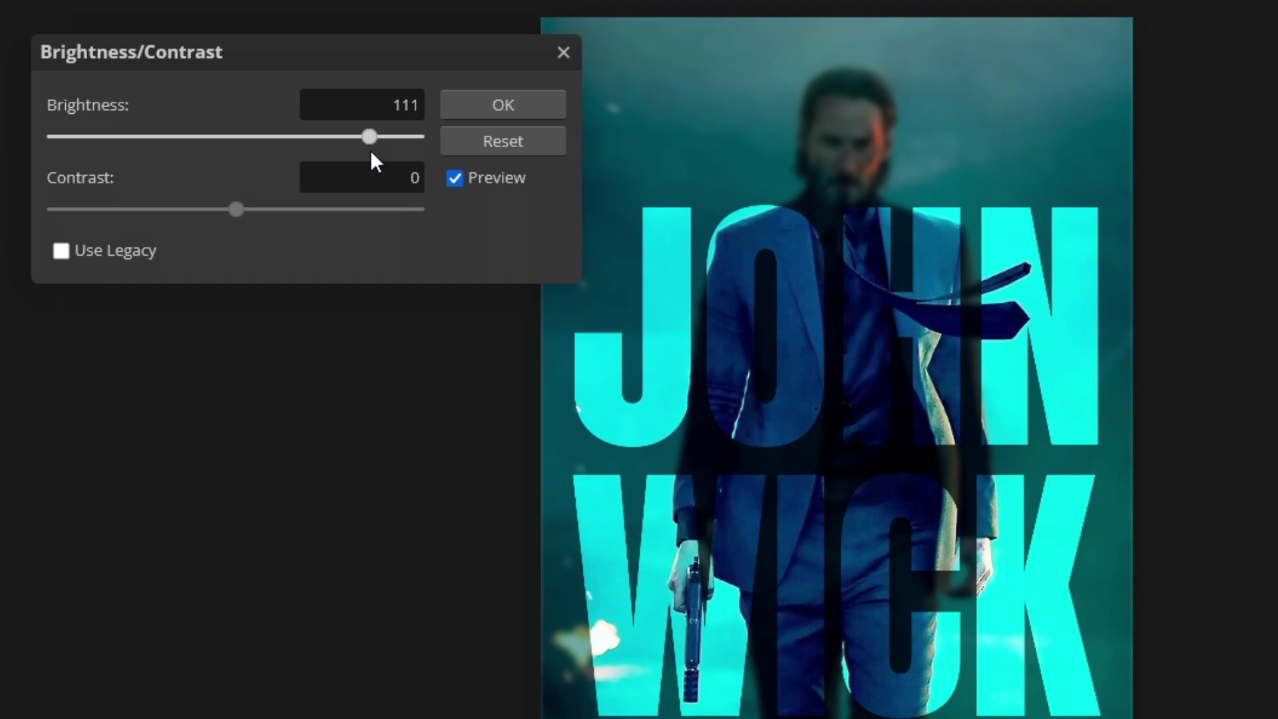
left_click(503, 106)
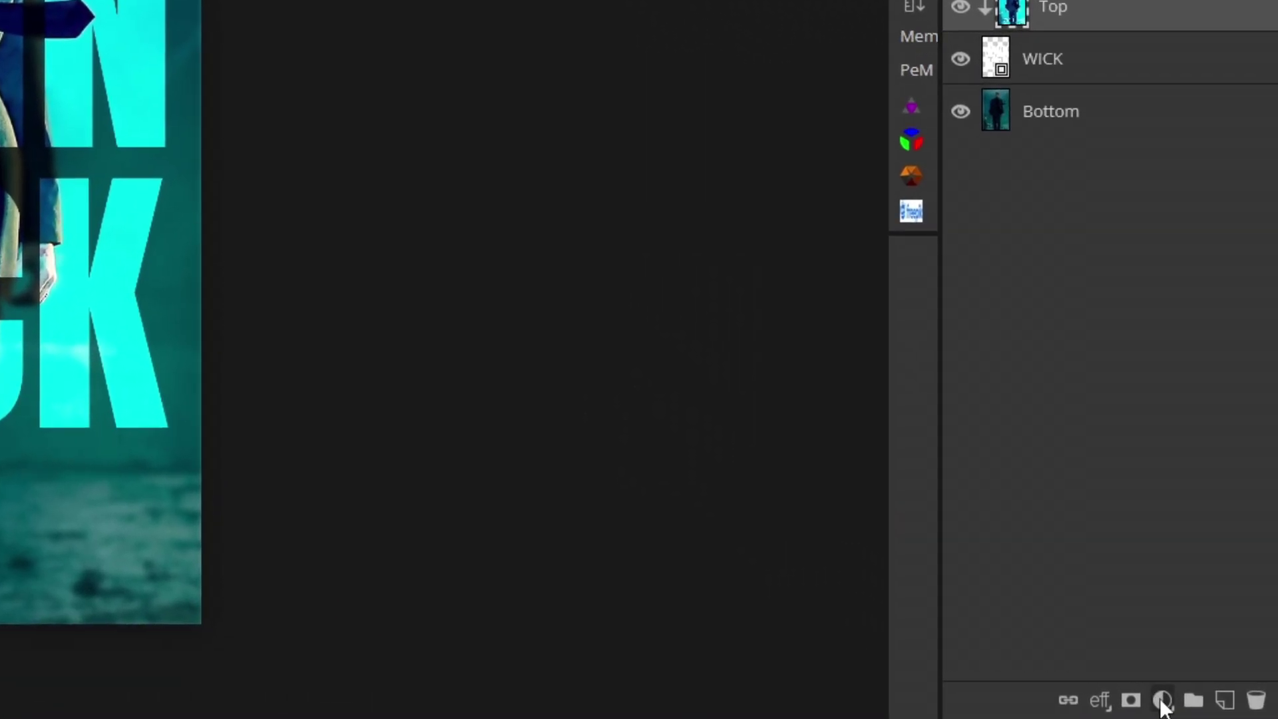
Step: Add a Hue/Saturation adjustment layer at the top and shift the hue toward deep blue
left_click(1213, 675)
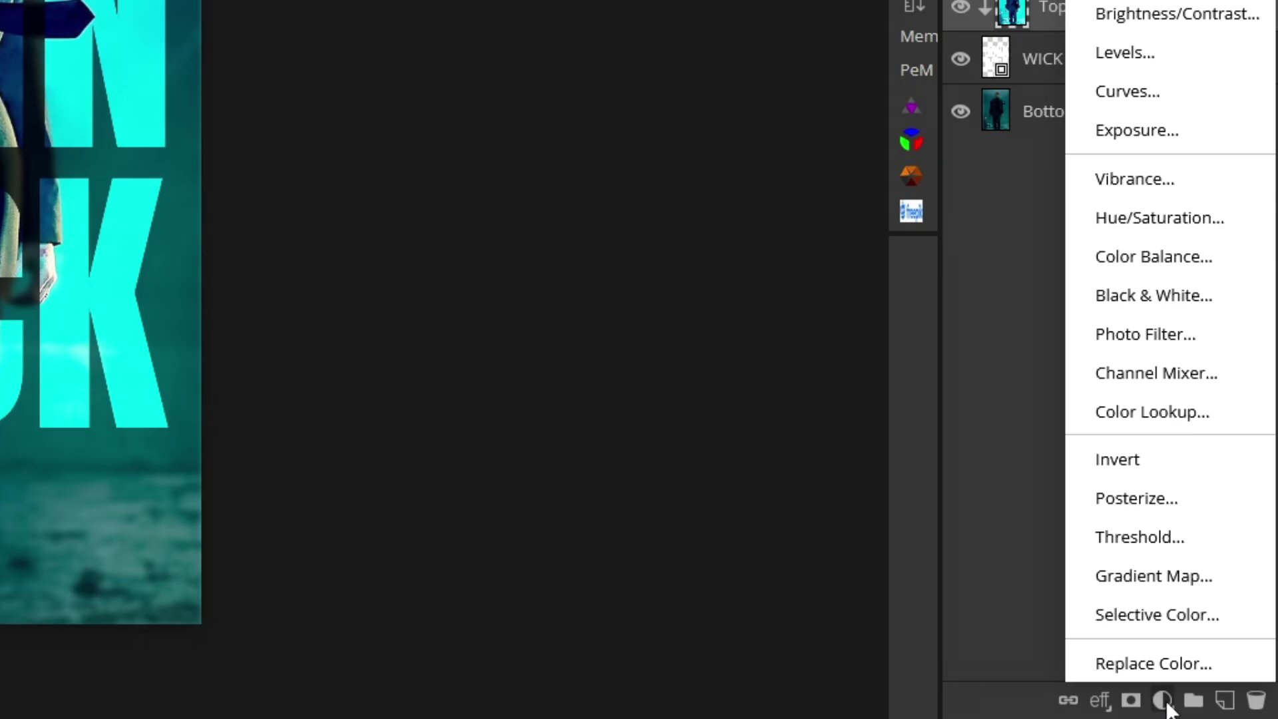
left_click(1192, 217)
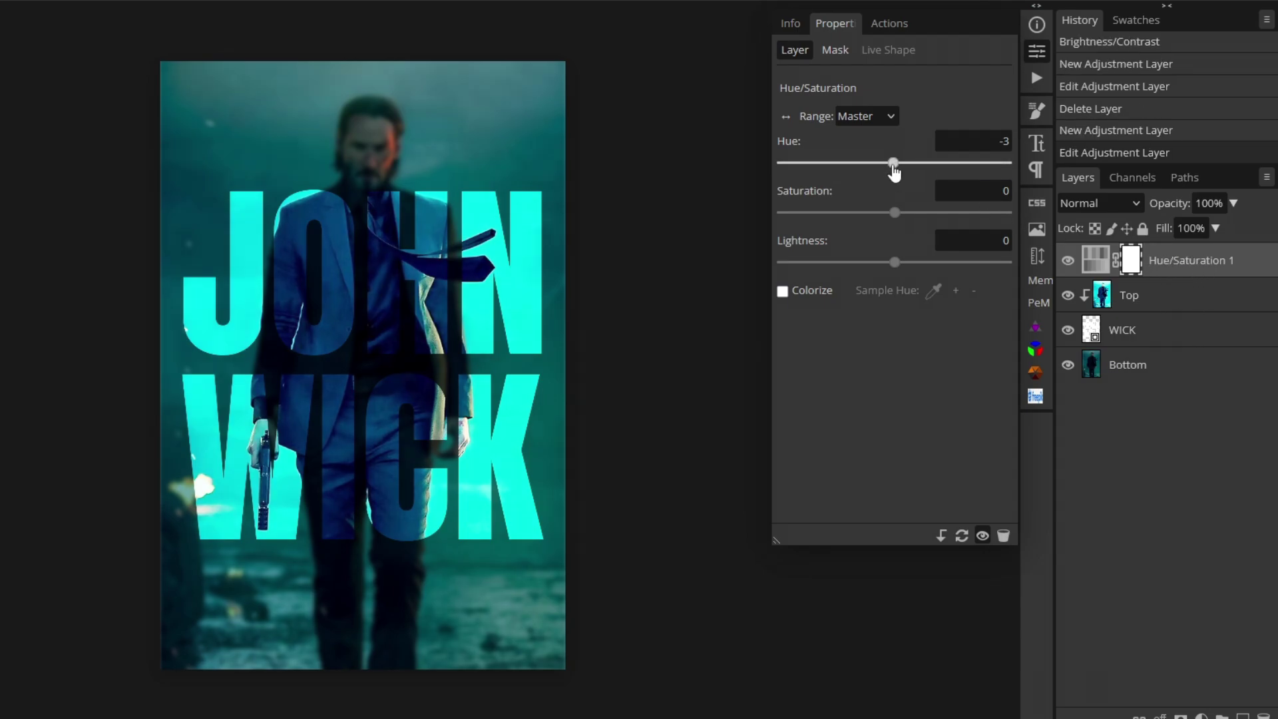
mouse_move(893, 162)
left_mouse_down()
mouse_move(876, 163)
mouse_move(919, 163)
left_mouse_up()
left_click(1036, 54)
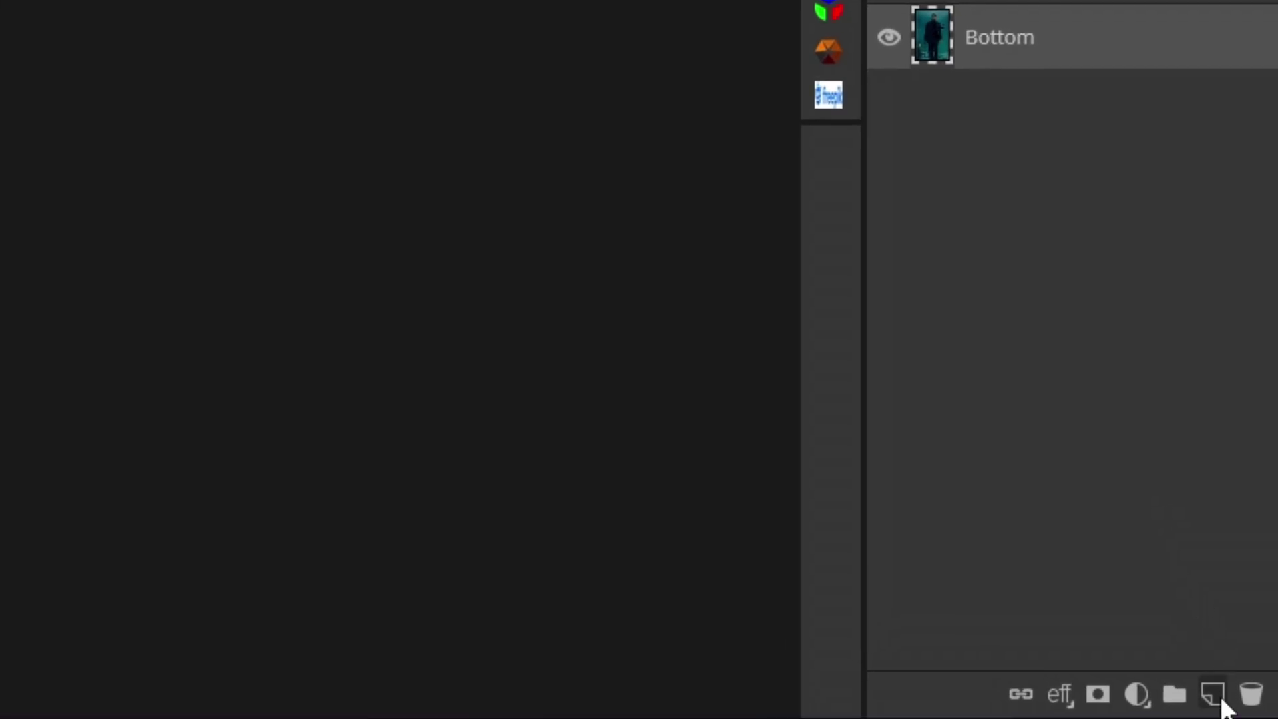
Step: On a new layer above Bottom, paint the edges with a large soft black brush at 87% opacity
left_click(1221, 697)
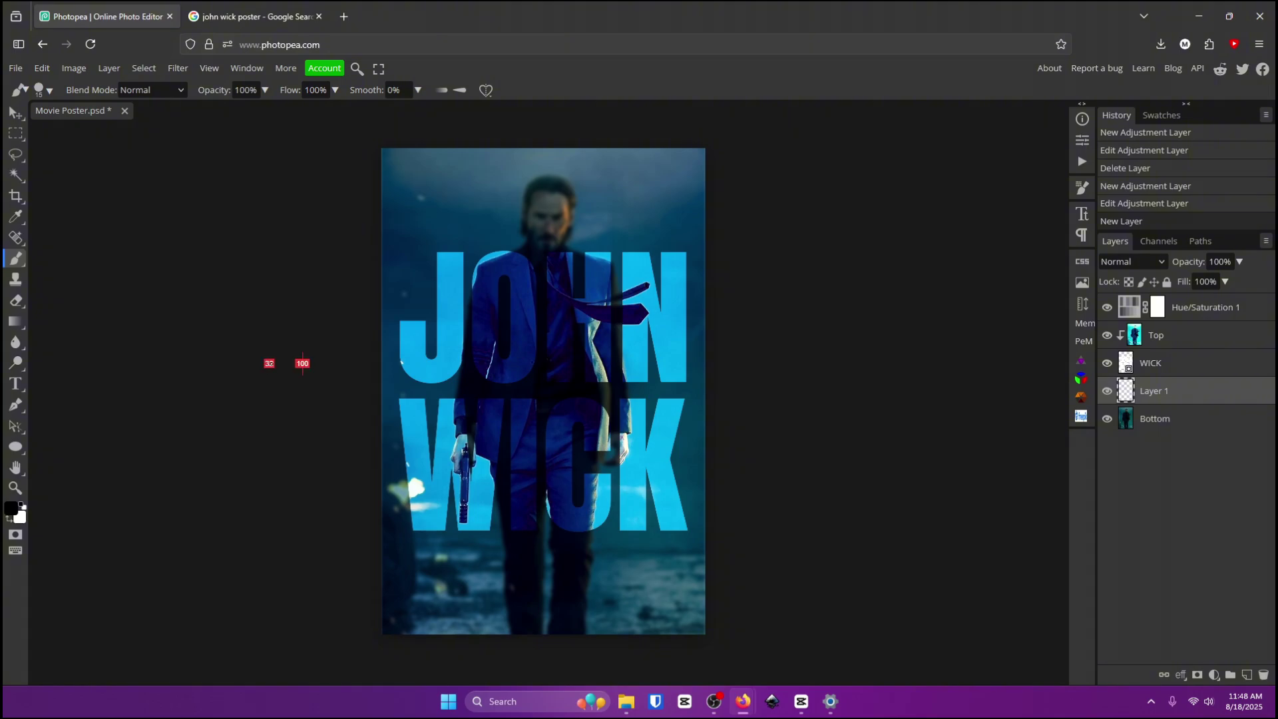
left_click_drag(302, 363, 302, 363)
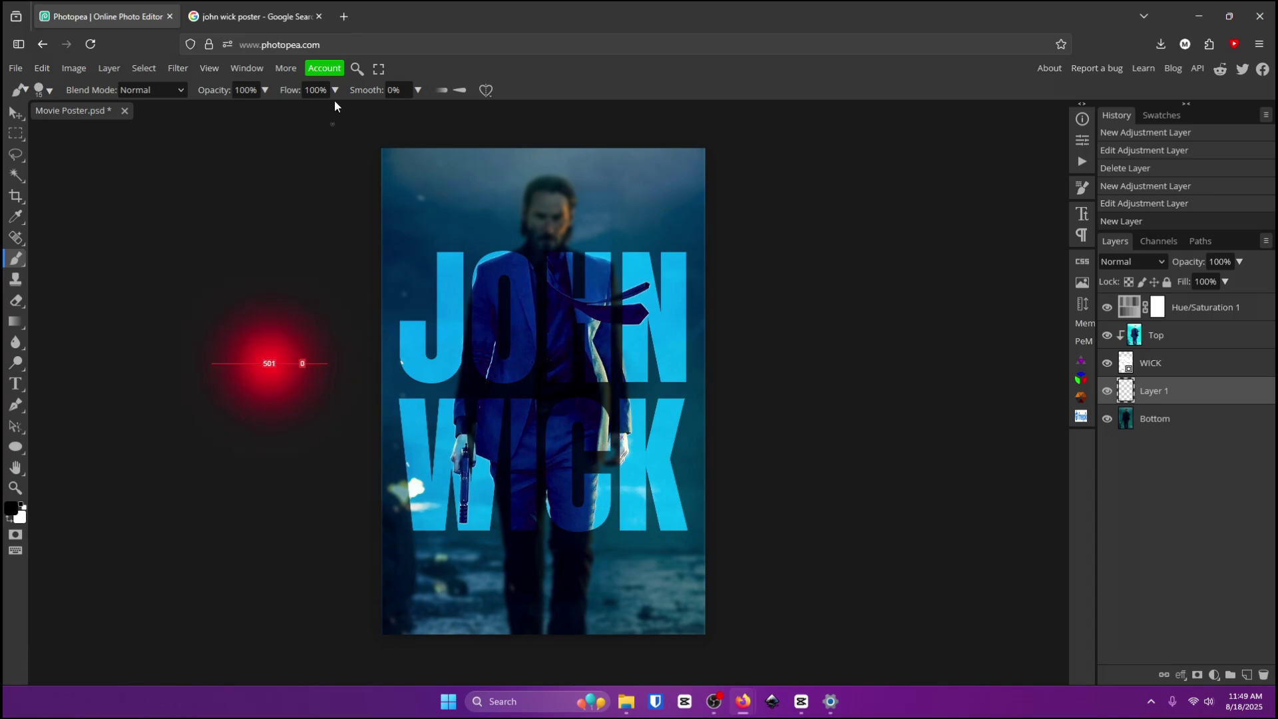
left_click_drag(354, 261, 419, 213)
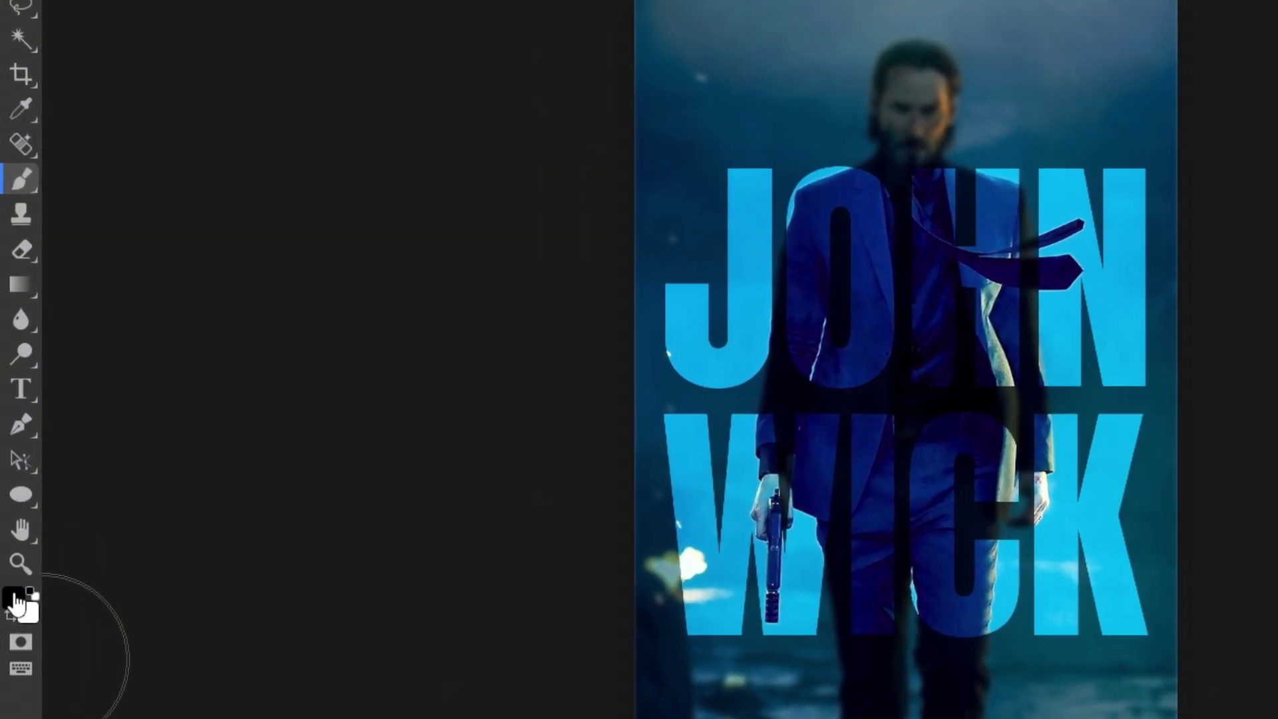
left_click(11, 510)
left_click(614, 73)
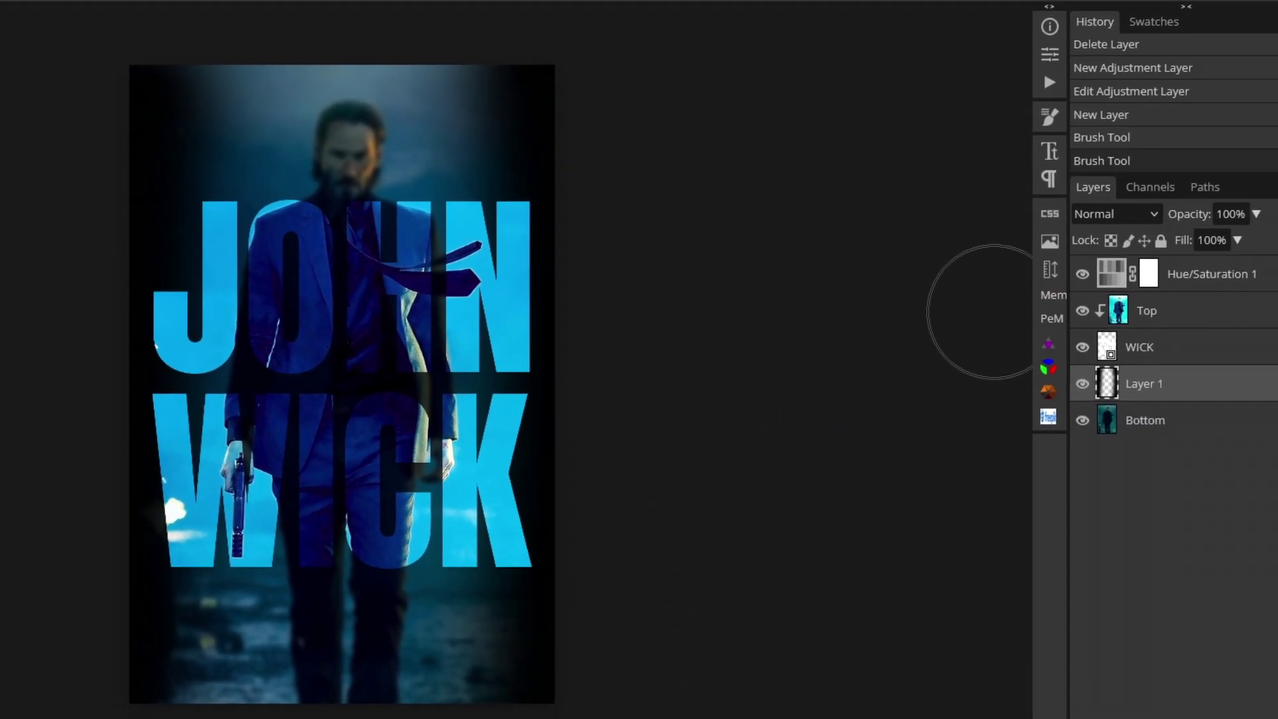
left_click(1256, 213)
left_click_drag(1257, 240, 1201, 246)
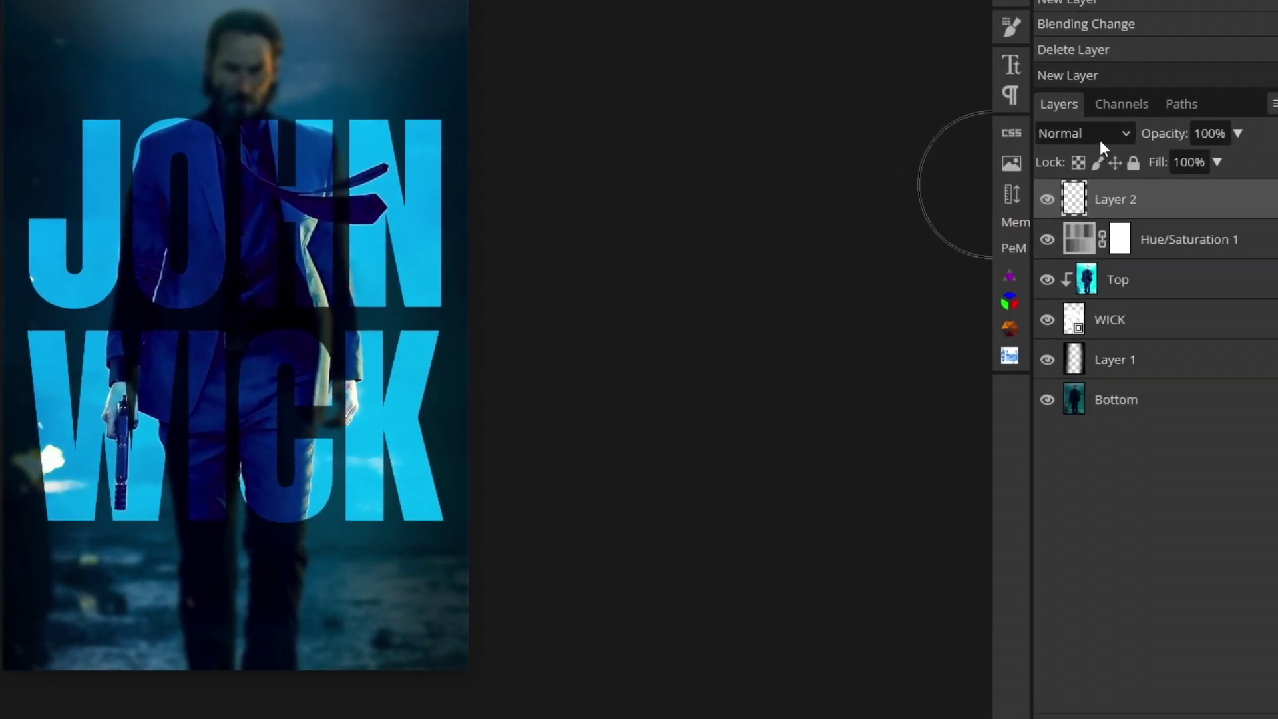
Step: Set Layer 2 to Overlay and paint white light near the K and above the head
left_click(1140, 264)
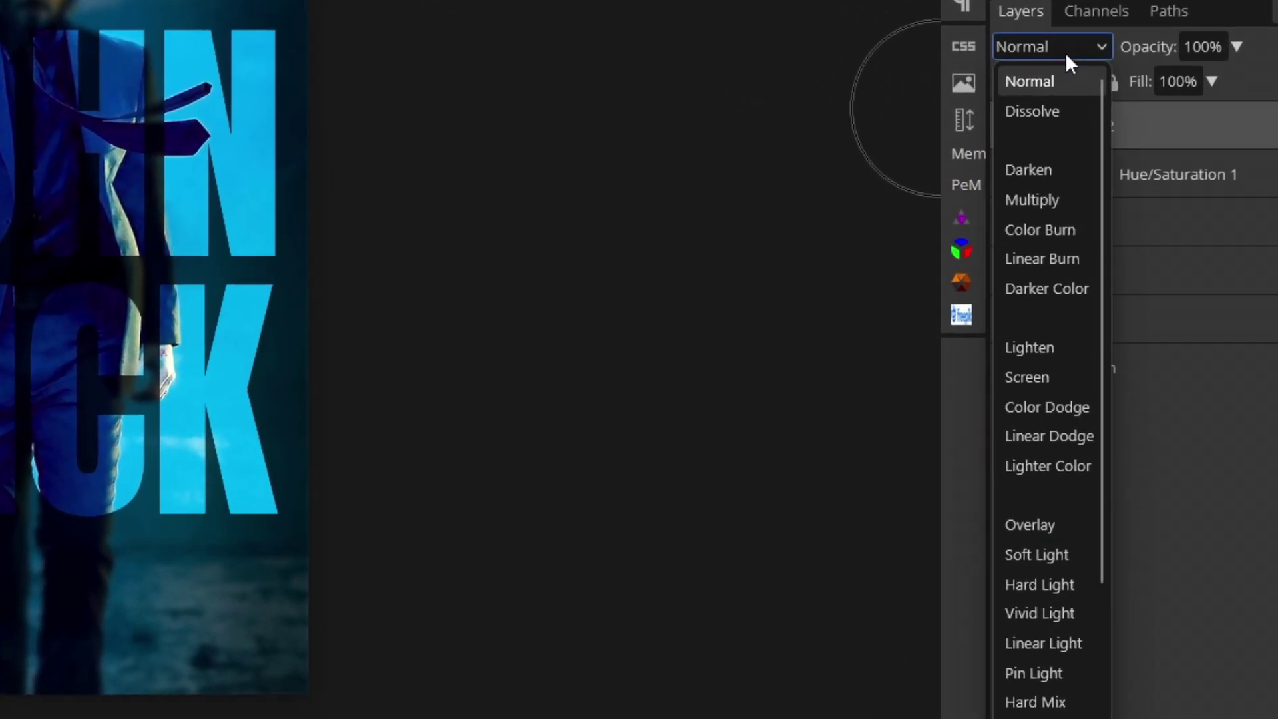
left_click(1057, 523)
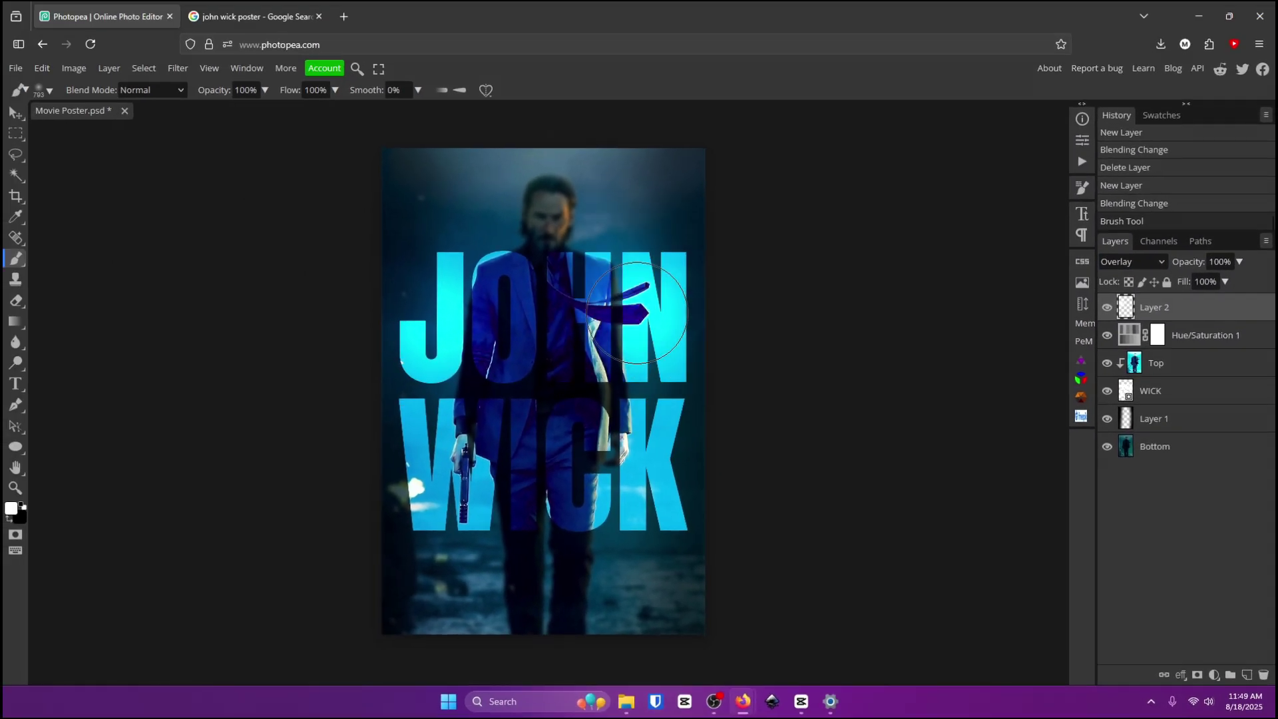
left_click(654, 521)
left_click(496, 209)
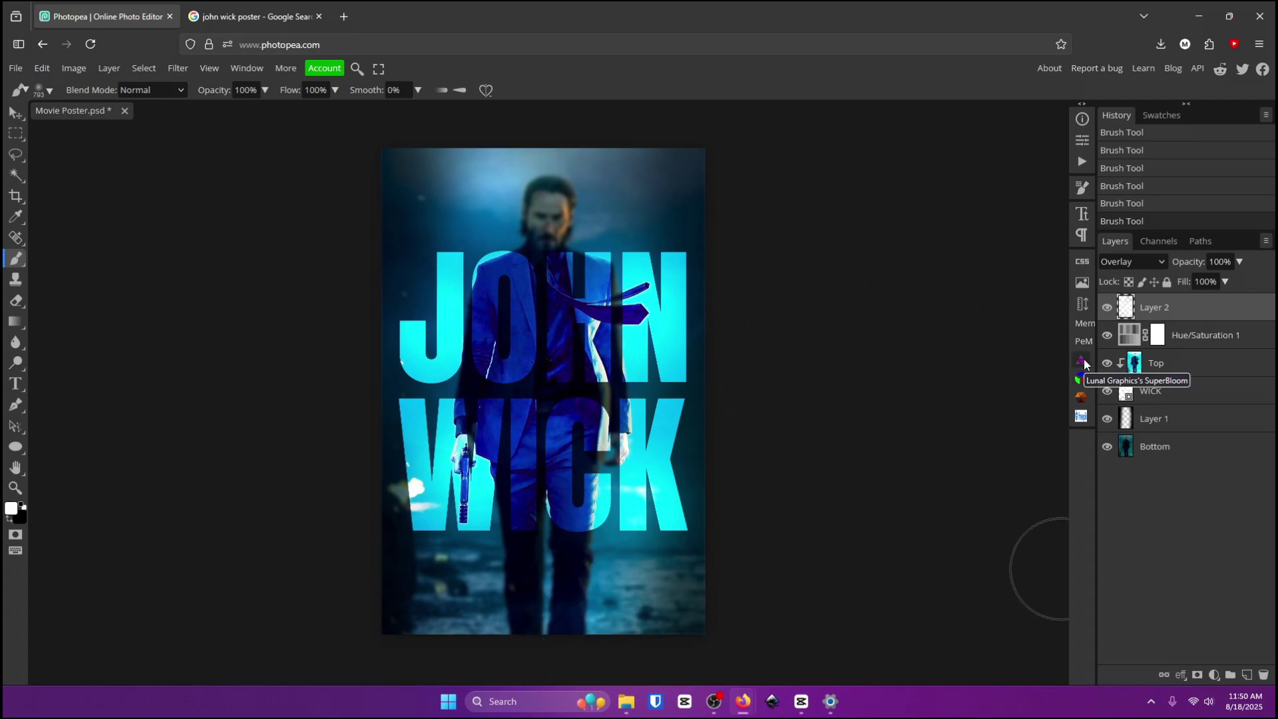
Step: Find the SuperBloom plugin by searching 'su' in the plugin browser
left_click(246, 68)
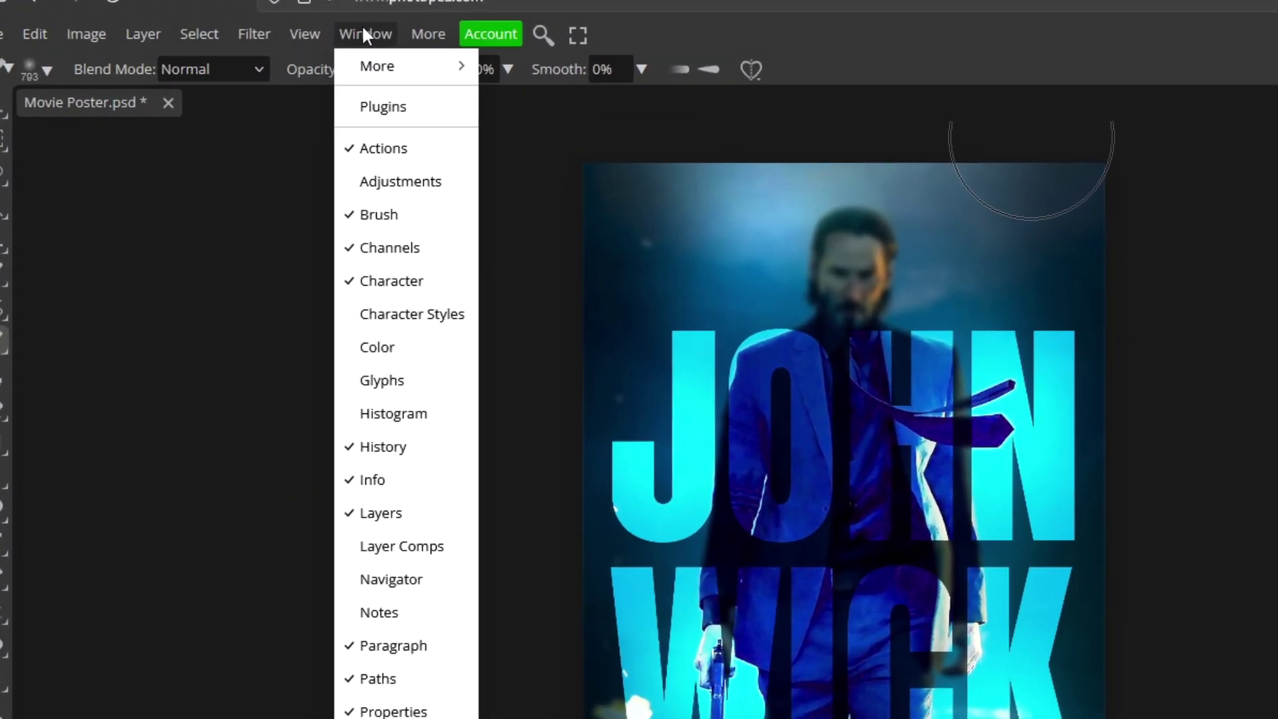
left_click(395, 106)
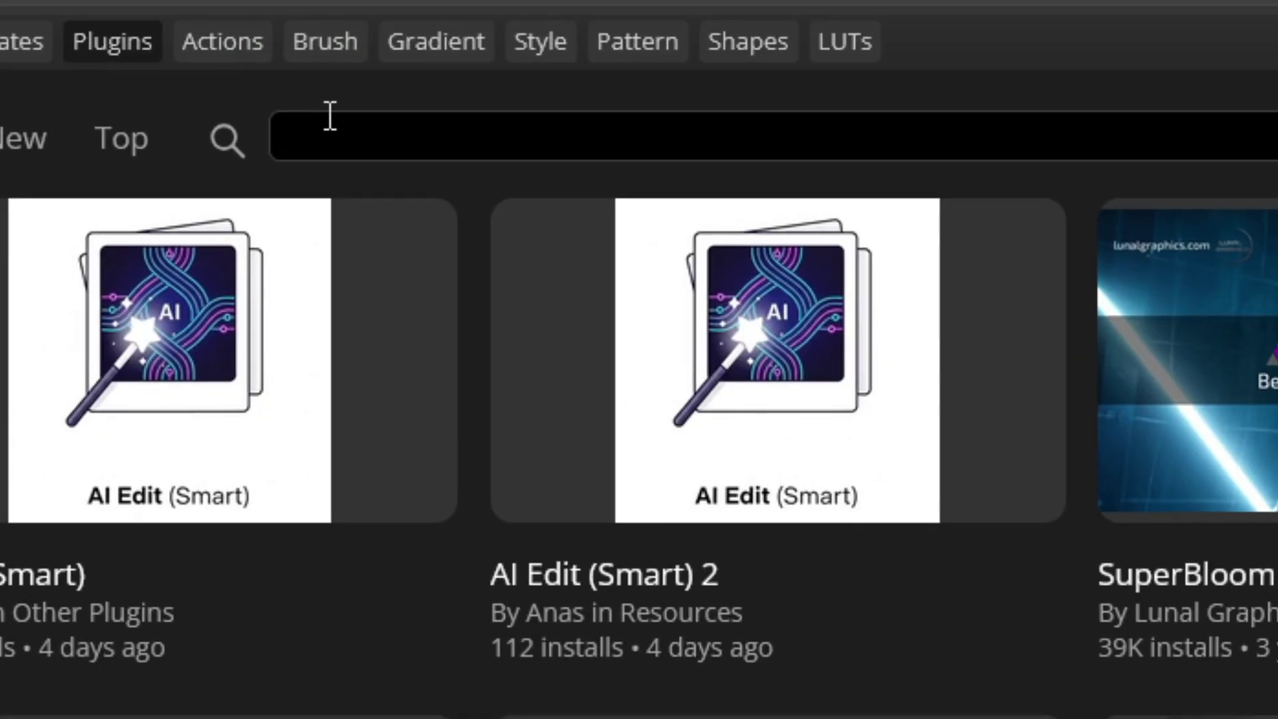
left_click(368, 100)
type("super")
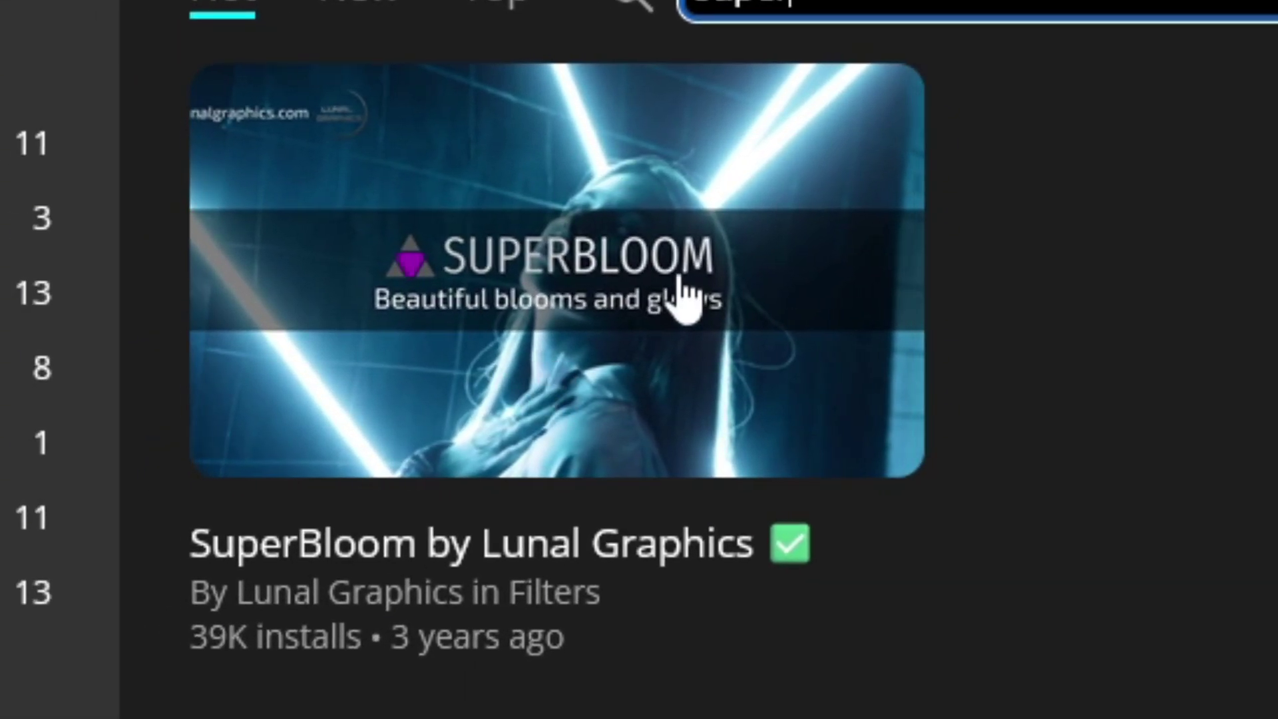
left_click(266, 365)
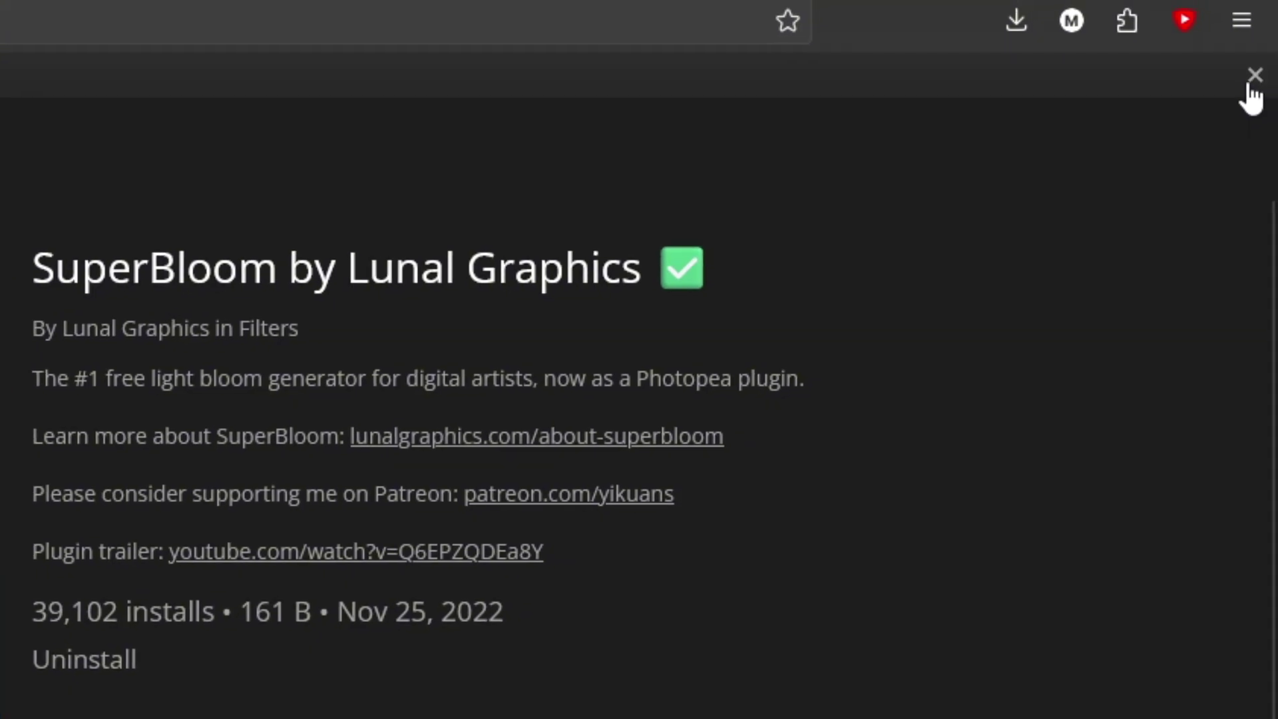
left_click(1249, 77)
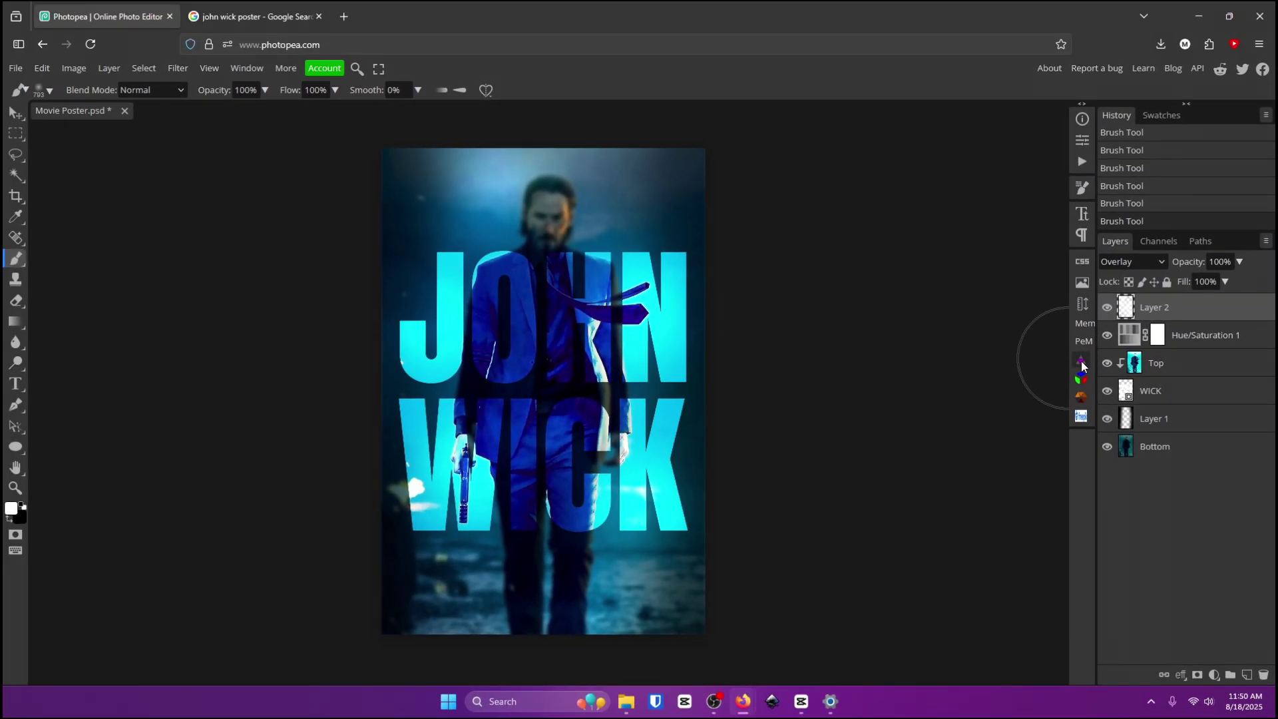
Step: Add a SuperBloom glow layer to the poster with Brightness 25
left_click(1081, 361)
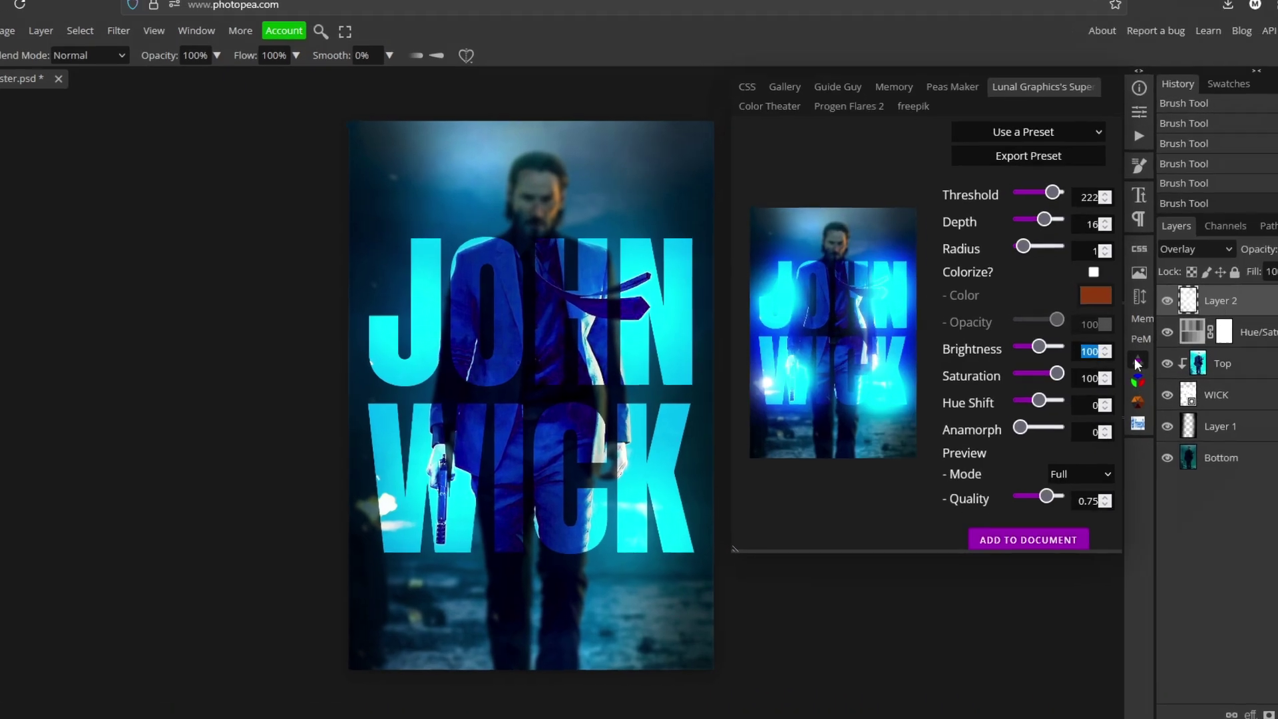
double_click(1043, 355)
type("2")
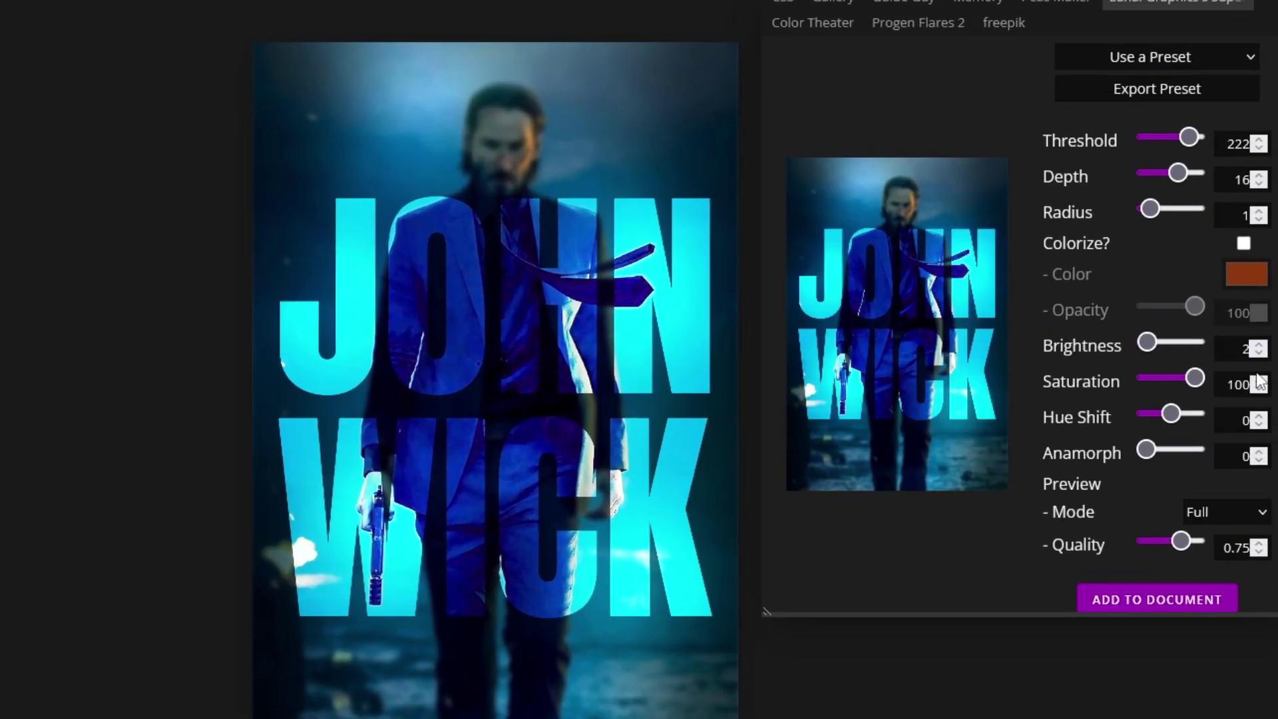
type("5")
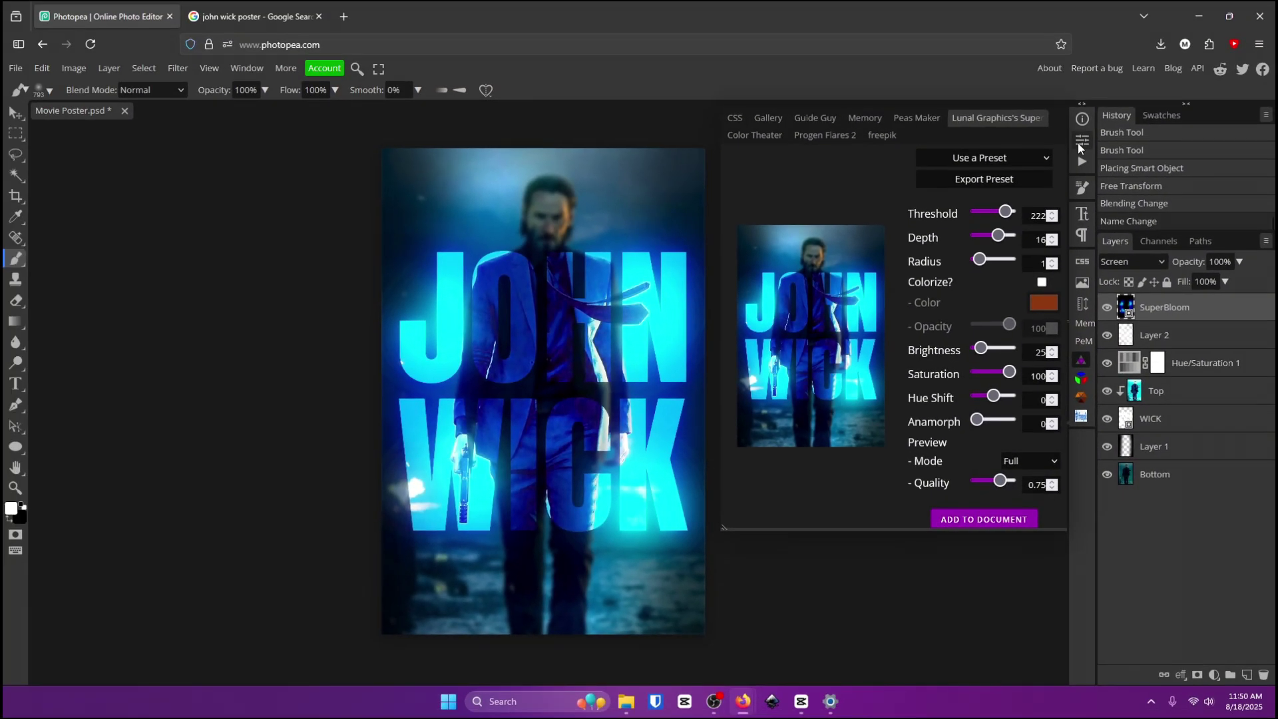
left_click(829, 635)
left_click(1081, 121)
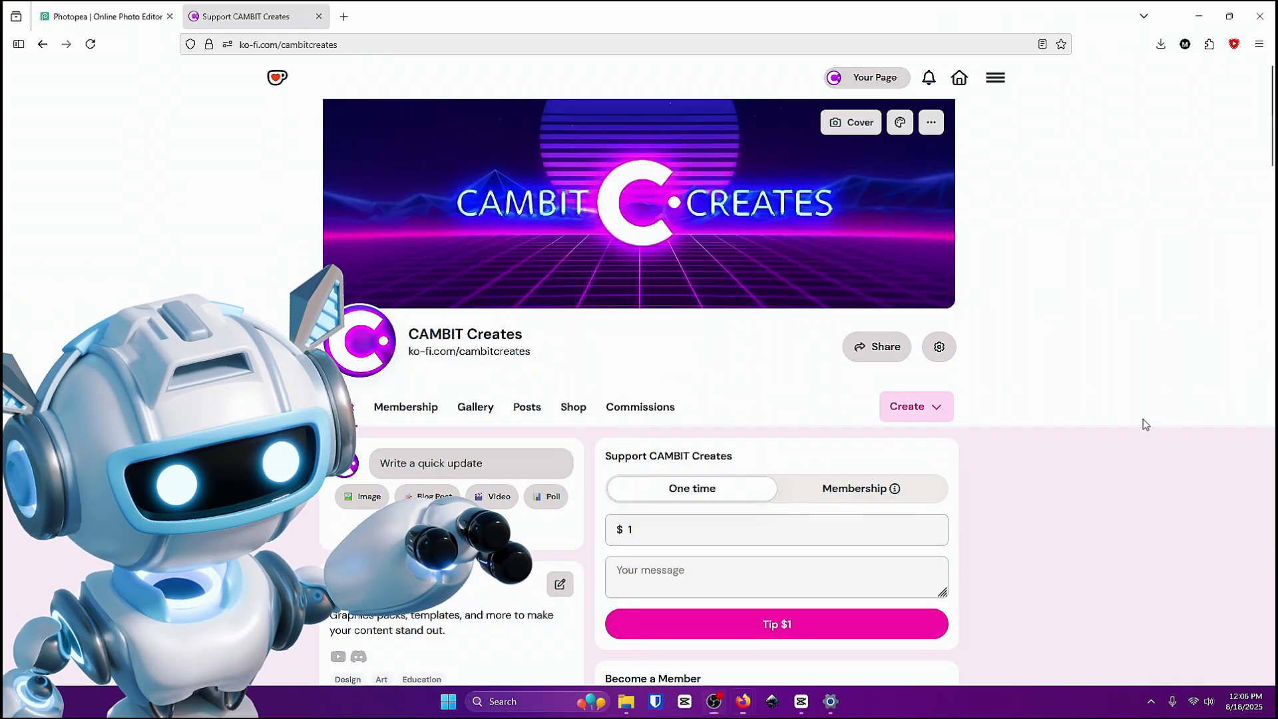
Step: Browse the products on the creator's Ko-fi Shop page
left_click(561, 408)
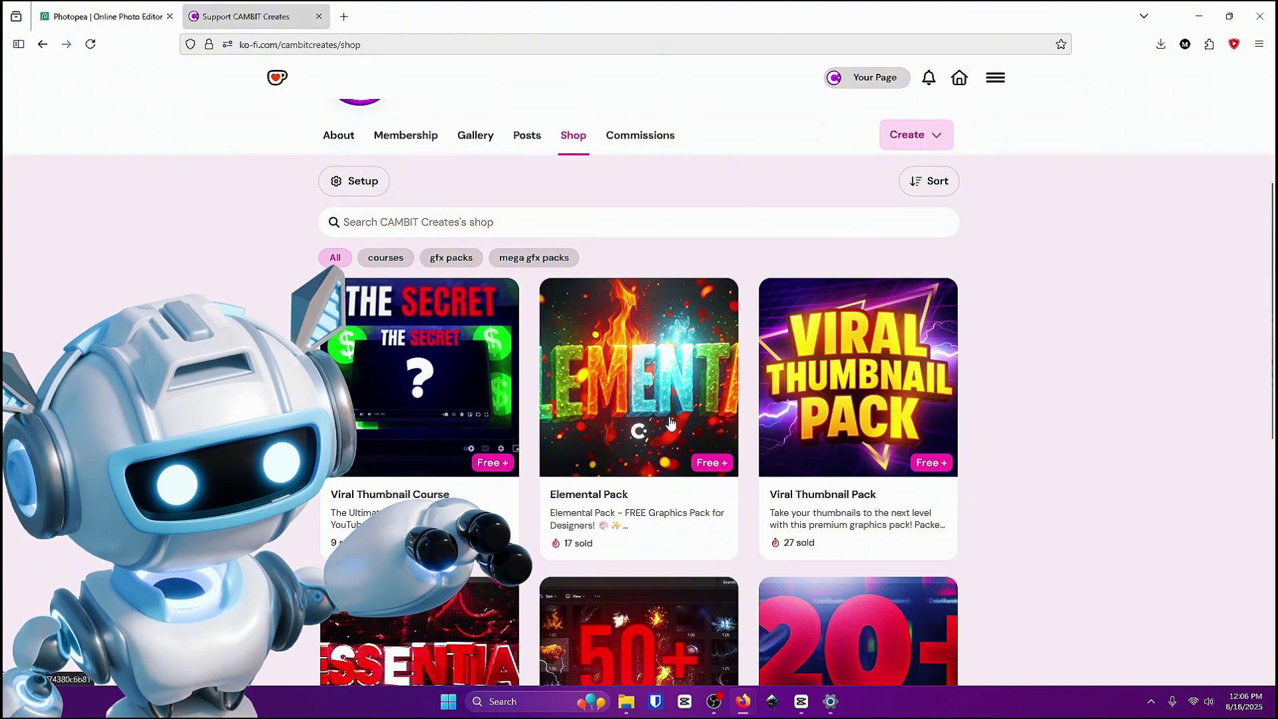
scroll(667, 436, "down", 5)
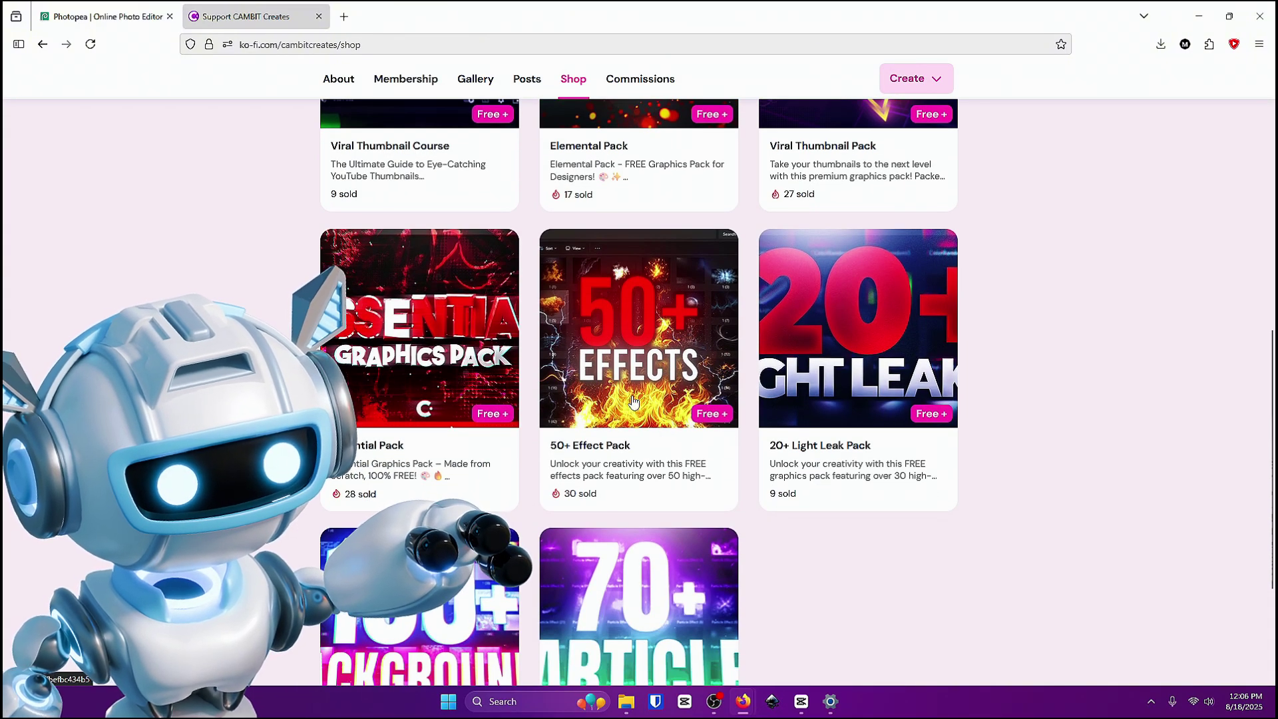
scroll(629, 313, "up", 5)
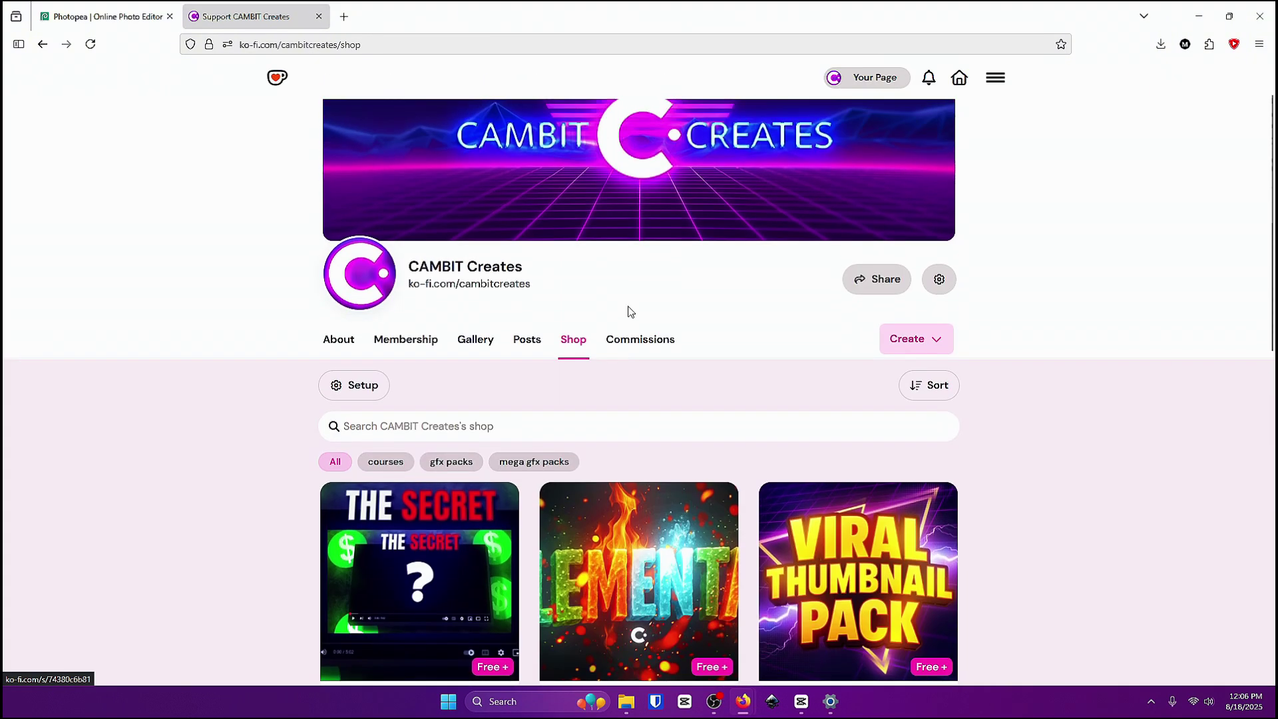
Step: Scroll through the Commissions listings and enlarge a mascot logo example image
left_click(640, 340)
scroll(856, 422, "down", 4)
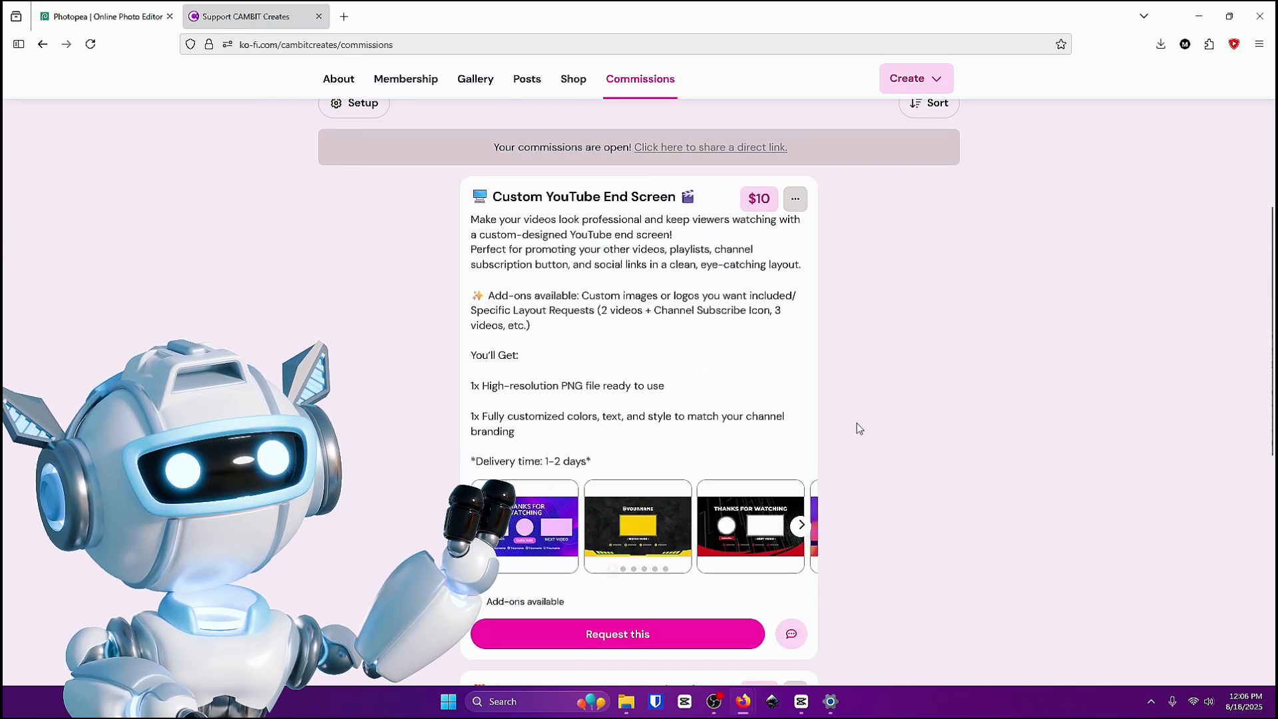
scroll(857, 422, "down", 6)
scroll(855, 426, "down", 2)
scroll(852, 439, "up", 6)
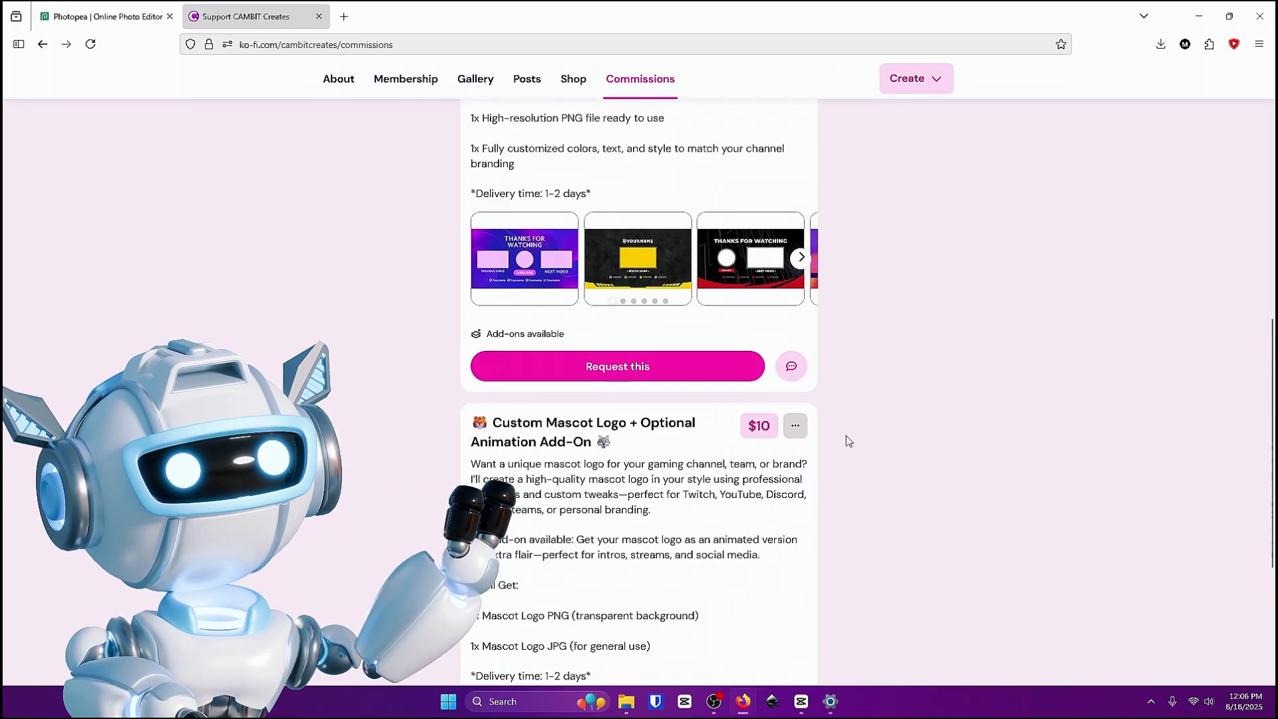
scroll(845, 441, "down", 6)
left_click(603, 493)
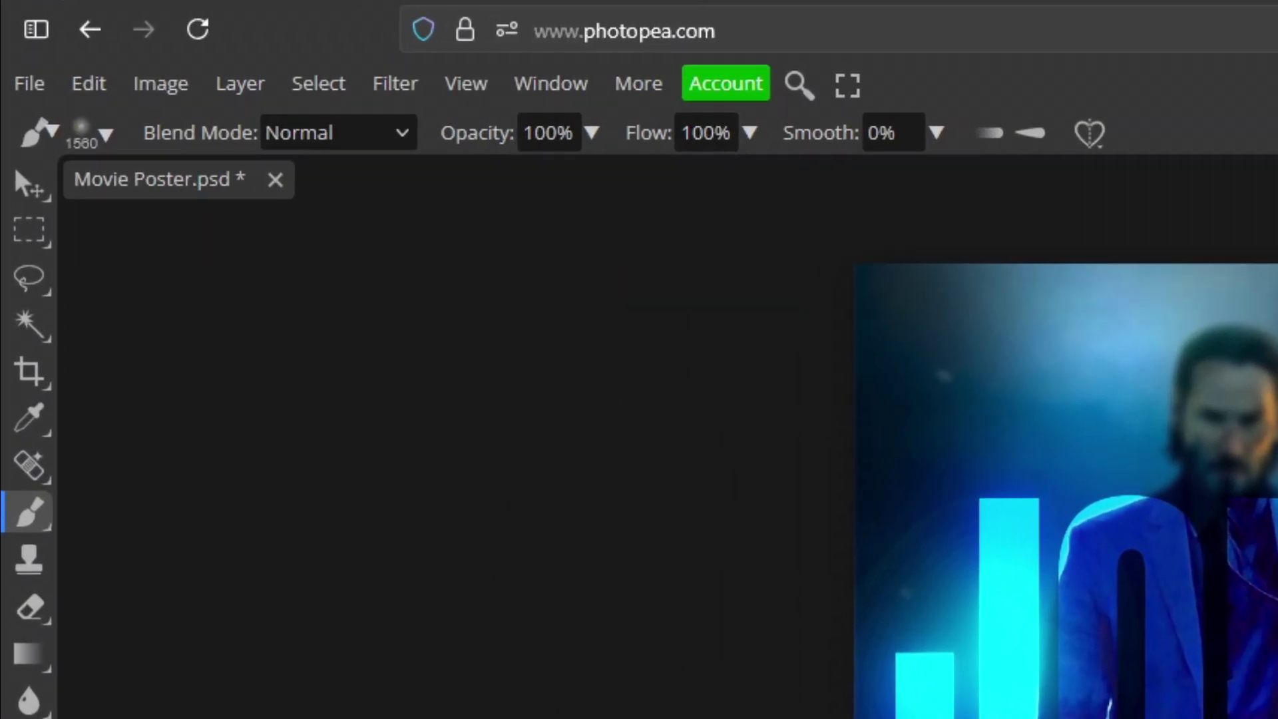
Step: Export Movie Poster as PNG, opening Save for web at 1400 × 2100 px
left_click(20, 66)
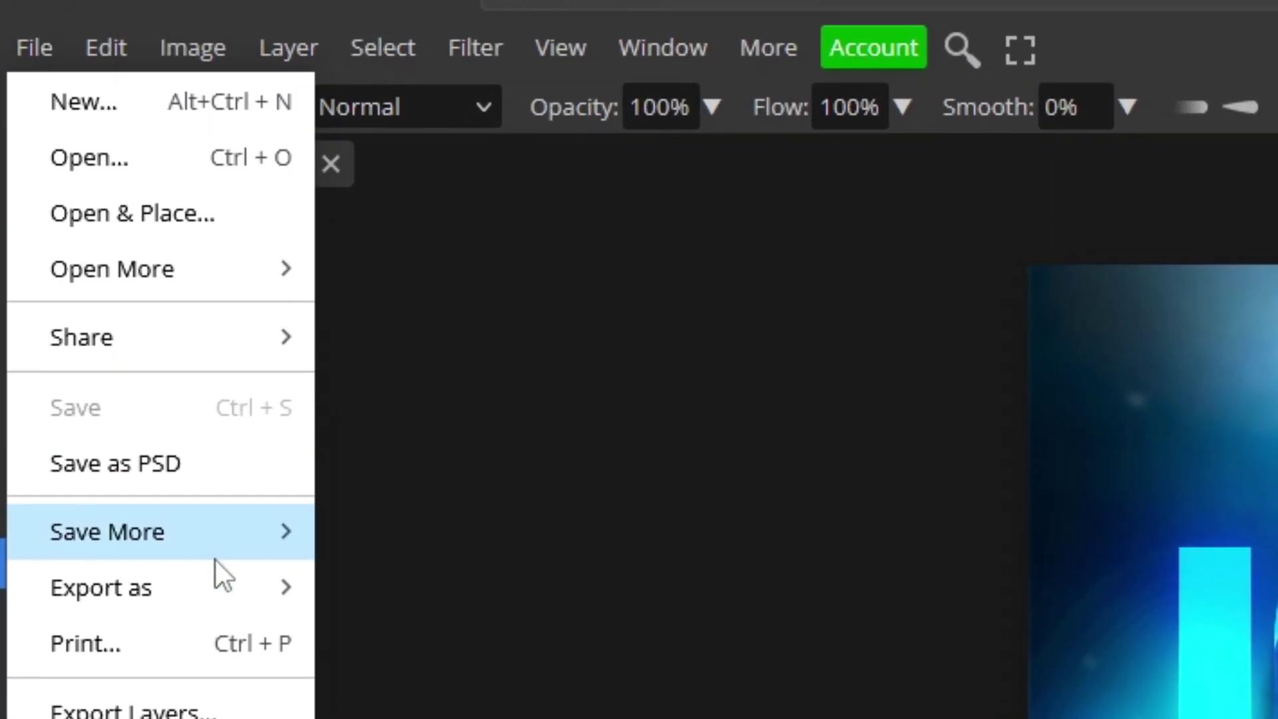
mouse_move(213, 624)
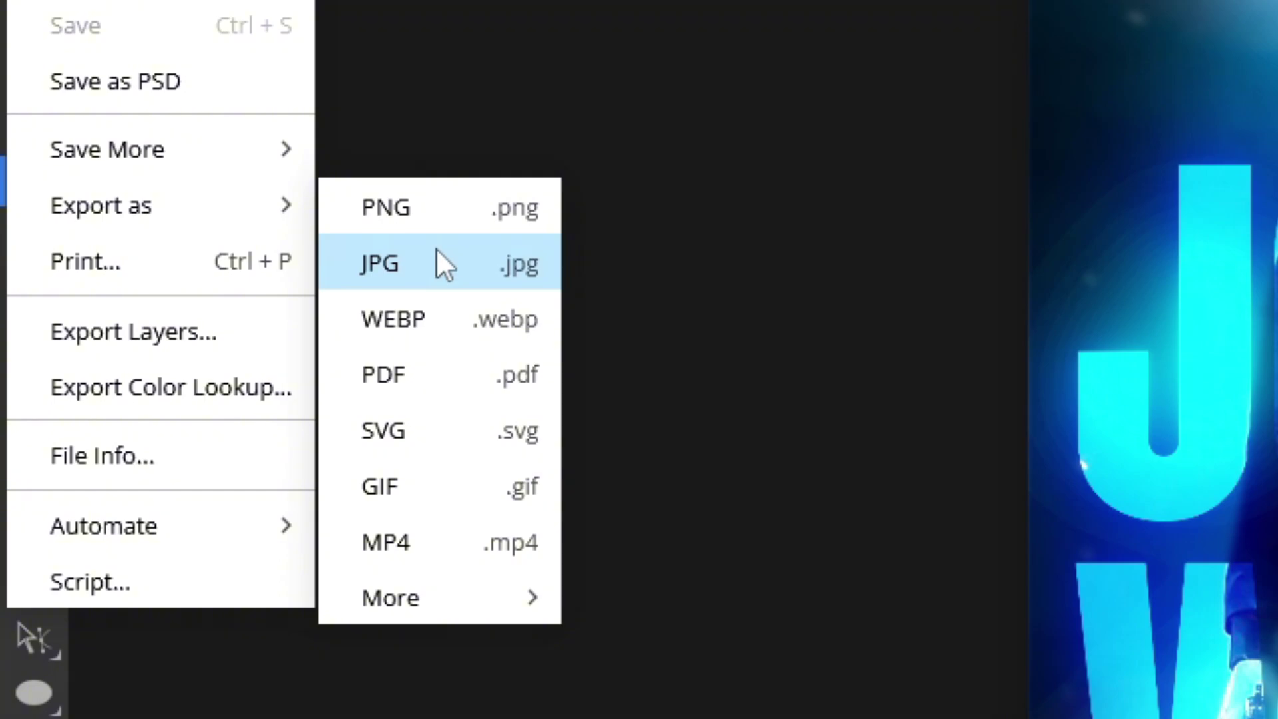
left_click(447, 203)
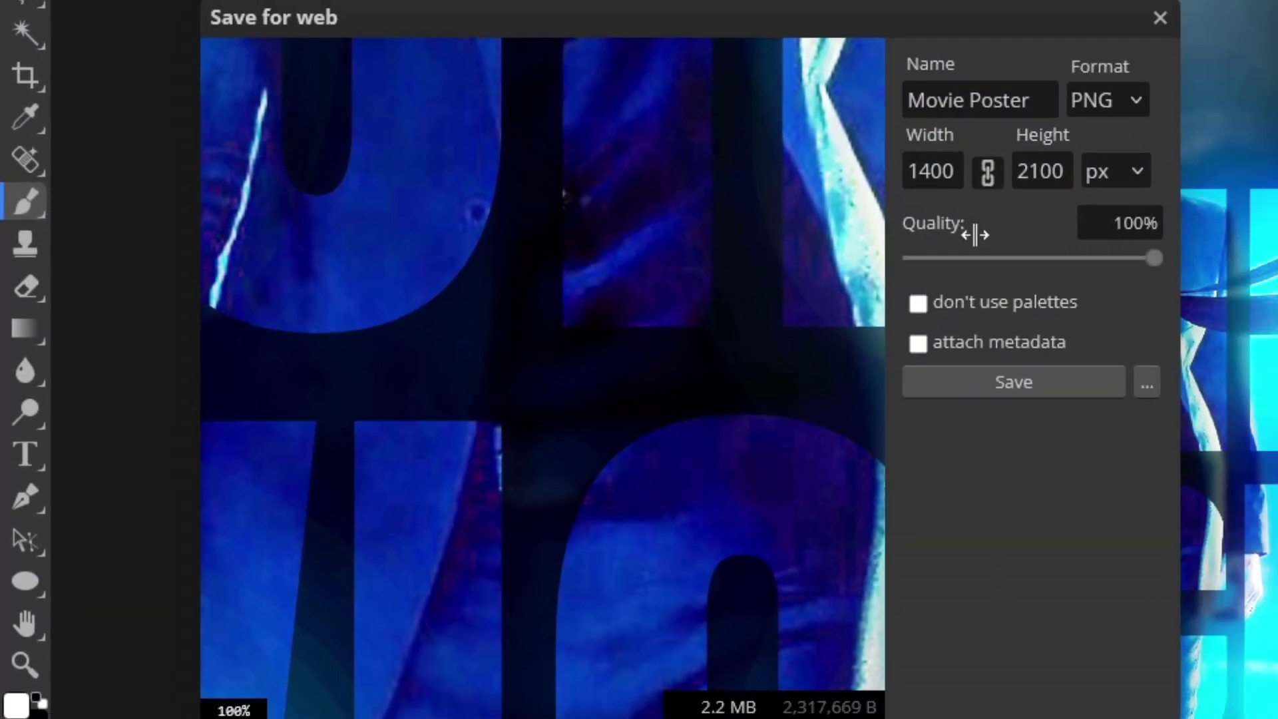